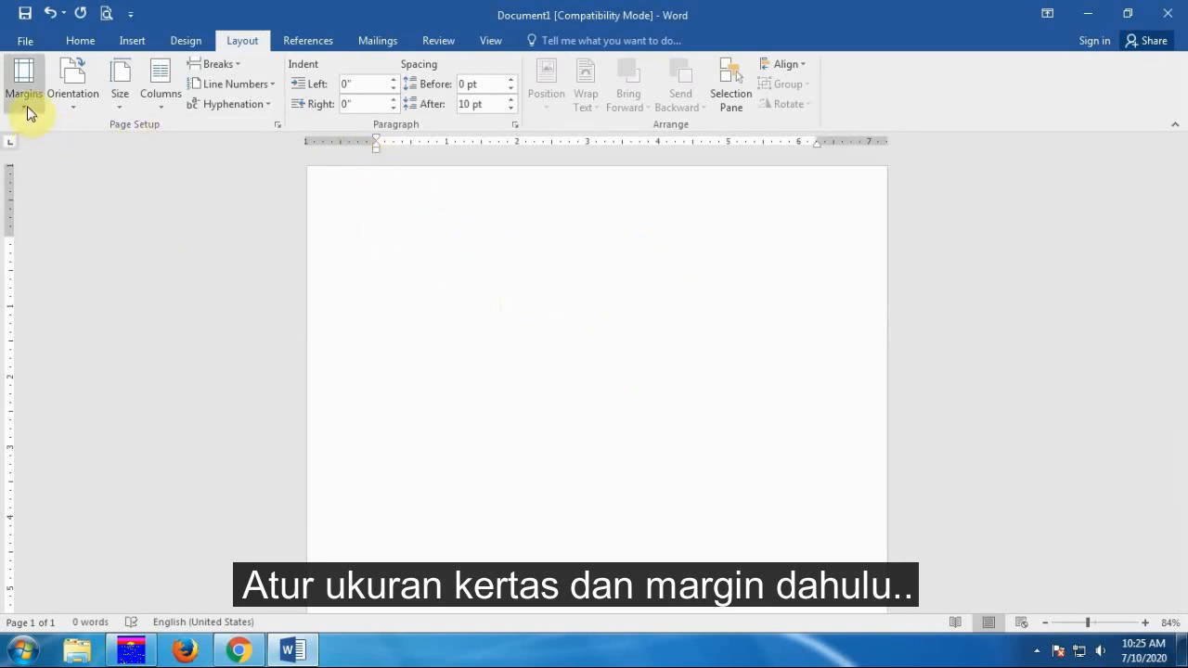
- Set the page margins to 3 cm top, left and bottom and 2 cm right for the whole document
double_click(327, 149)
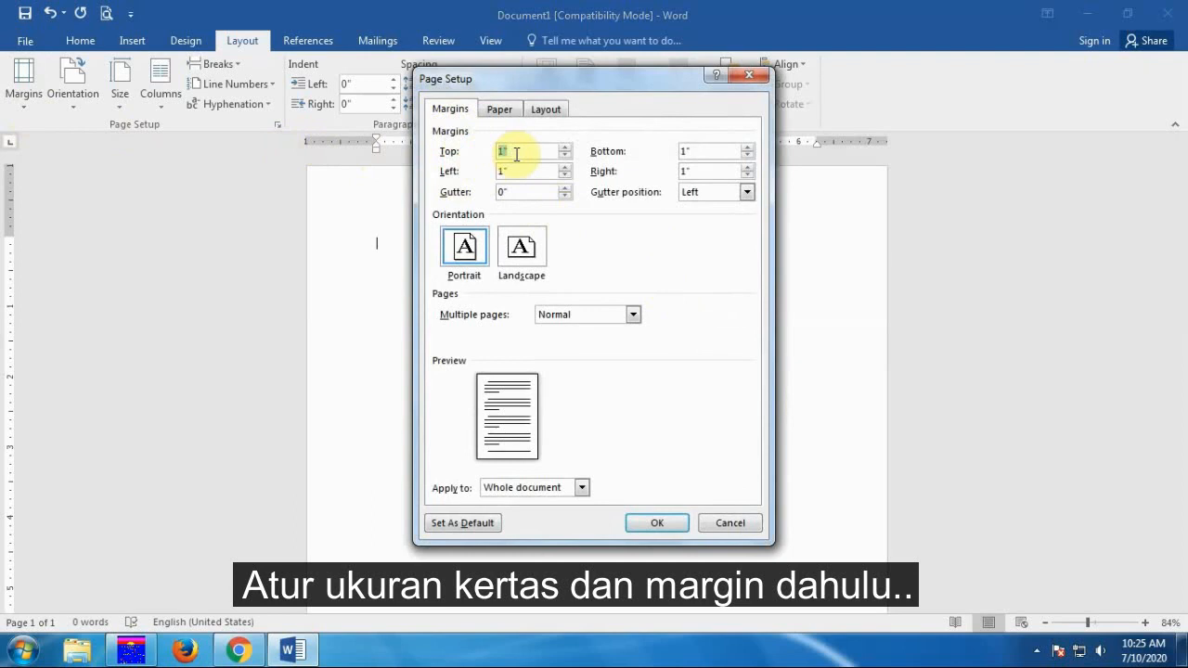
text(3)
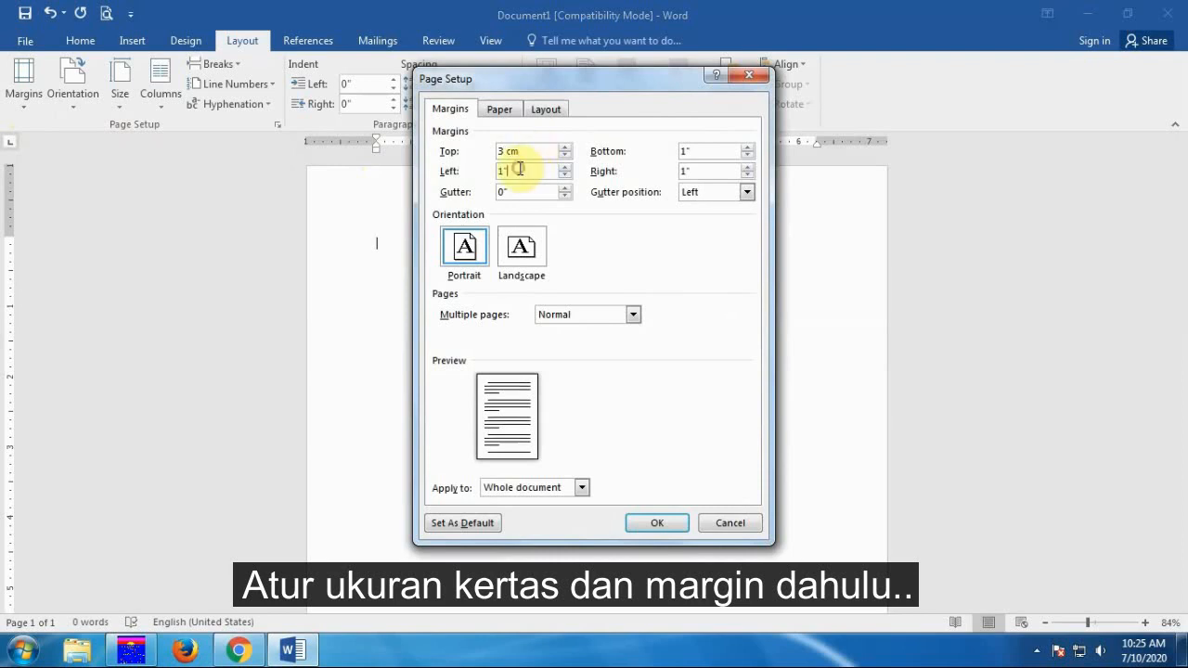
drag(519, 171, 461, 171)
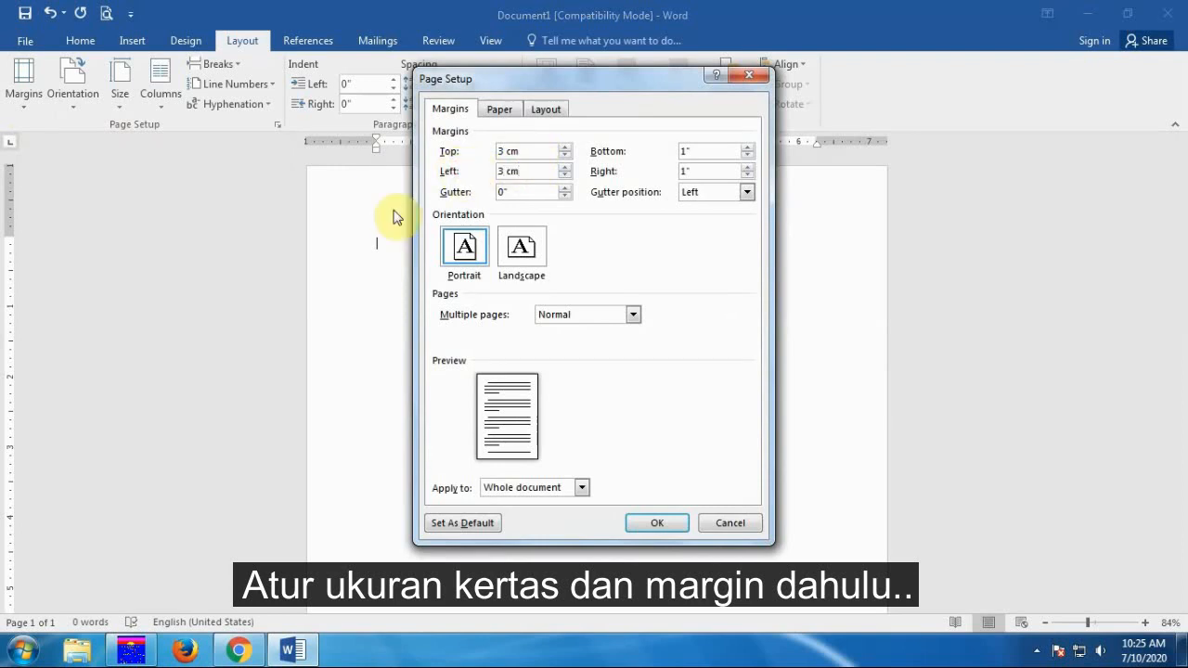
click(703, 174)
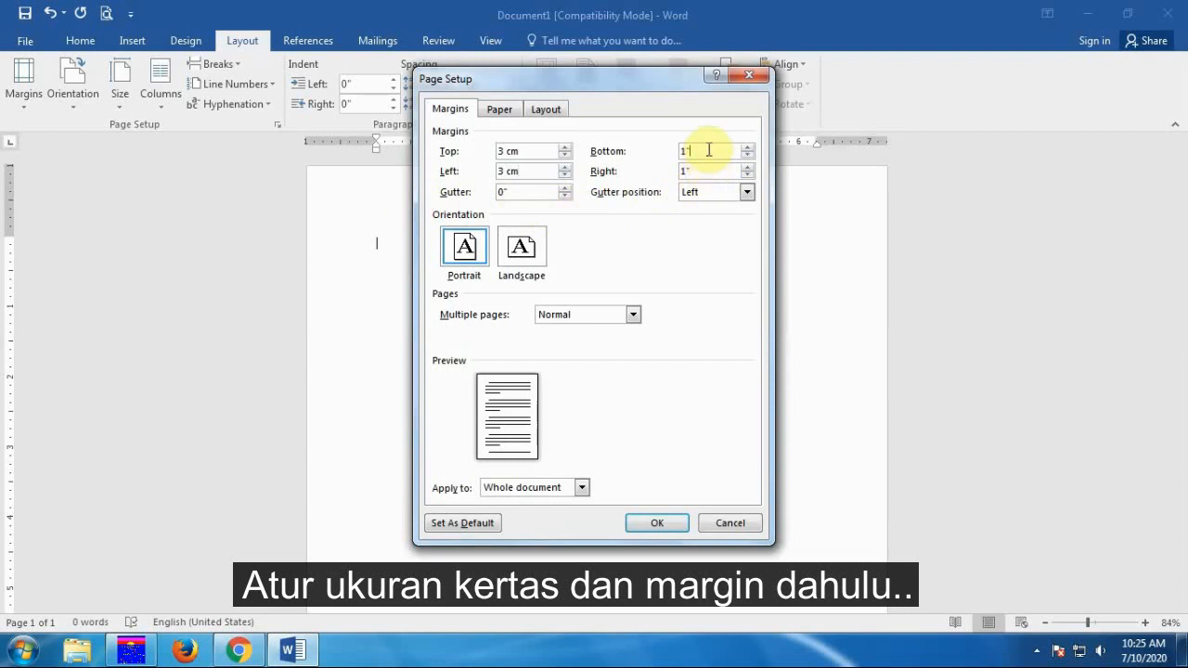
key(BackSpace)
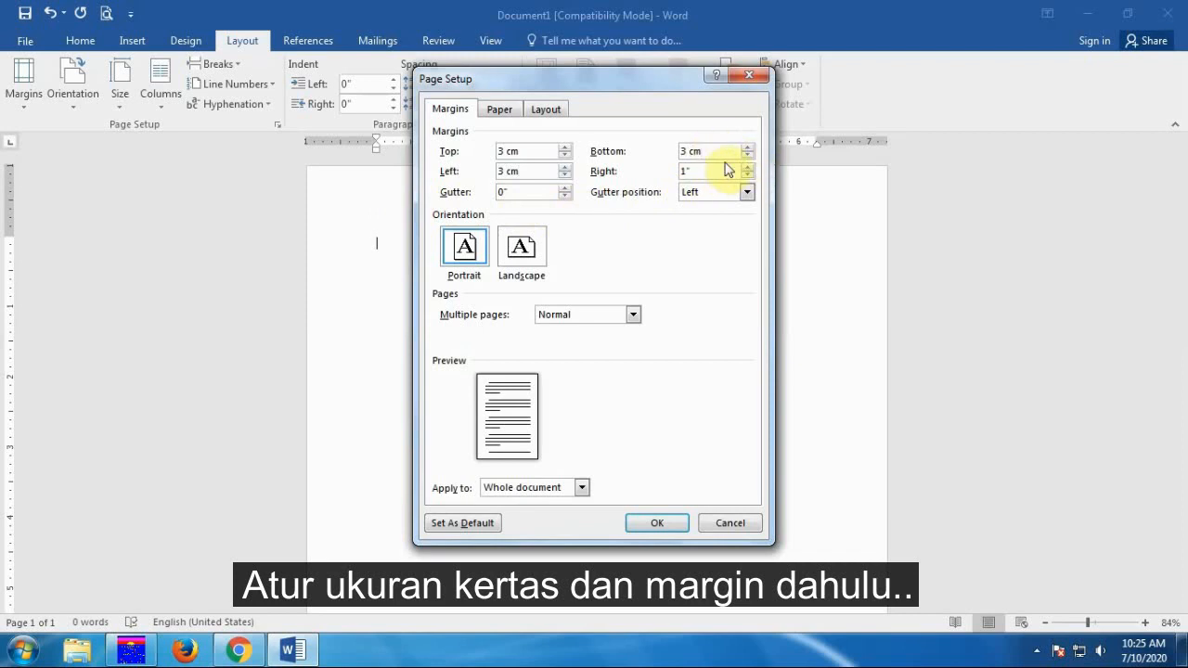
key(BackSpace)
key(BackSpace)
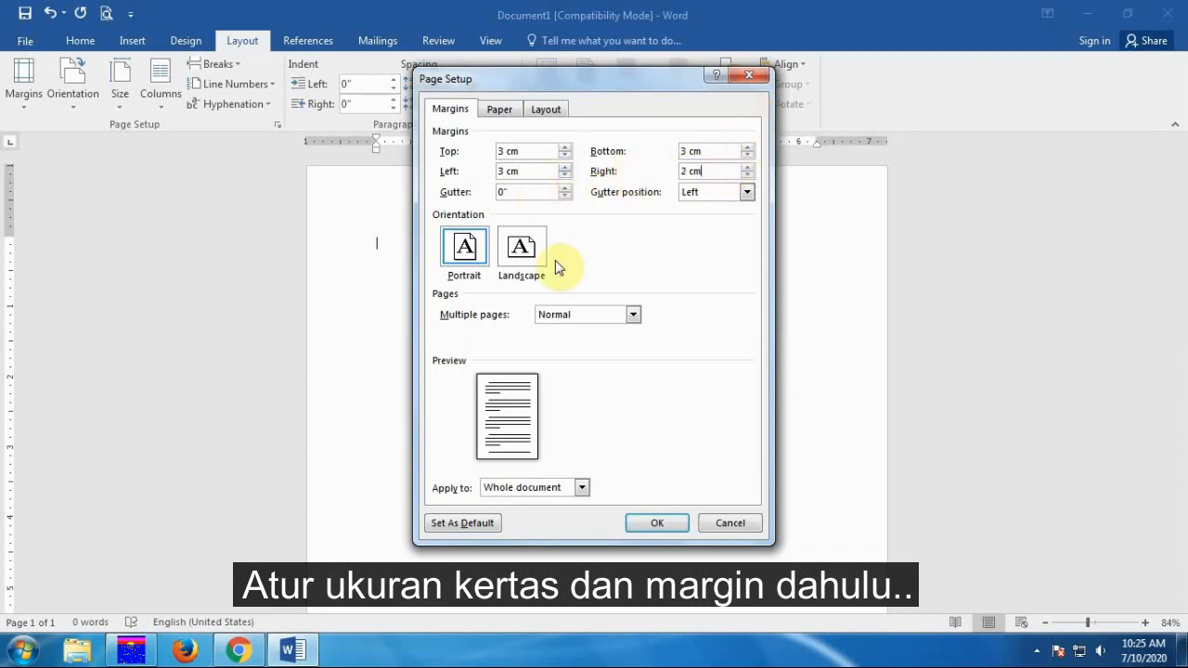
click(659, 526)
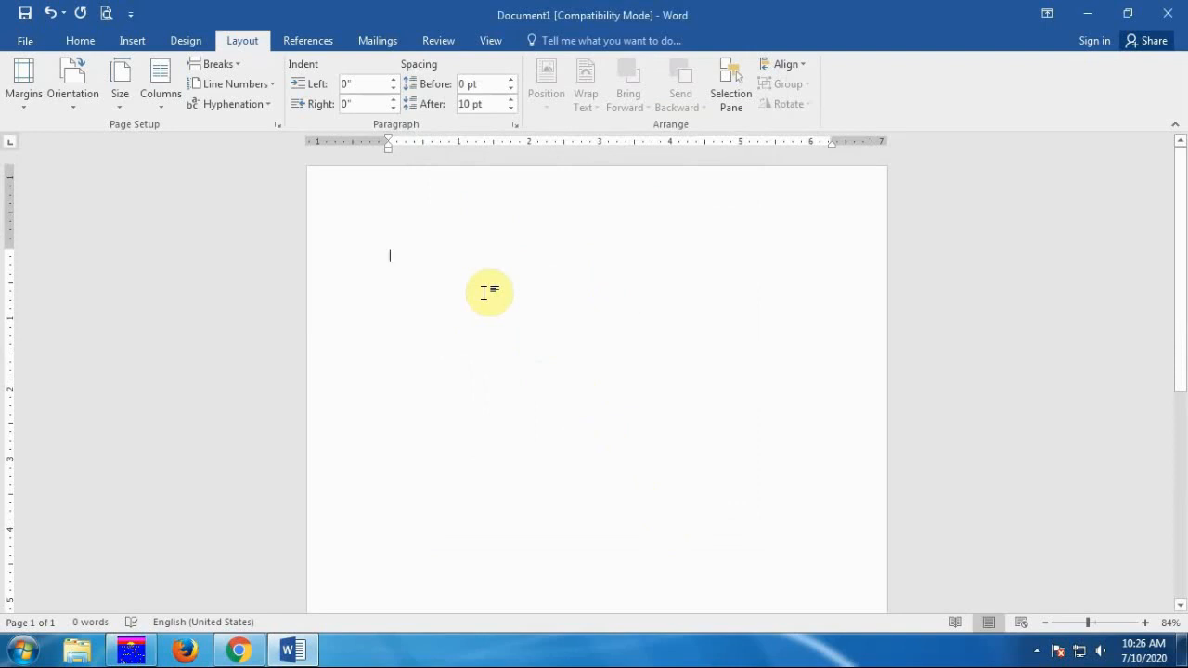
- Apply a 3 pt thick-and-thin line box border to the empty paragraph
click(182, 40)
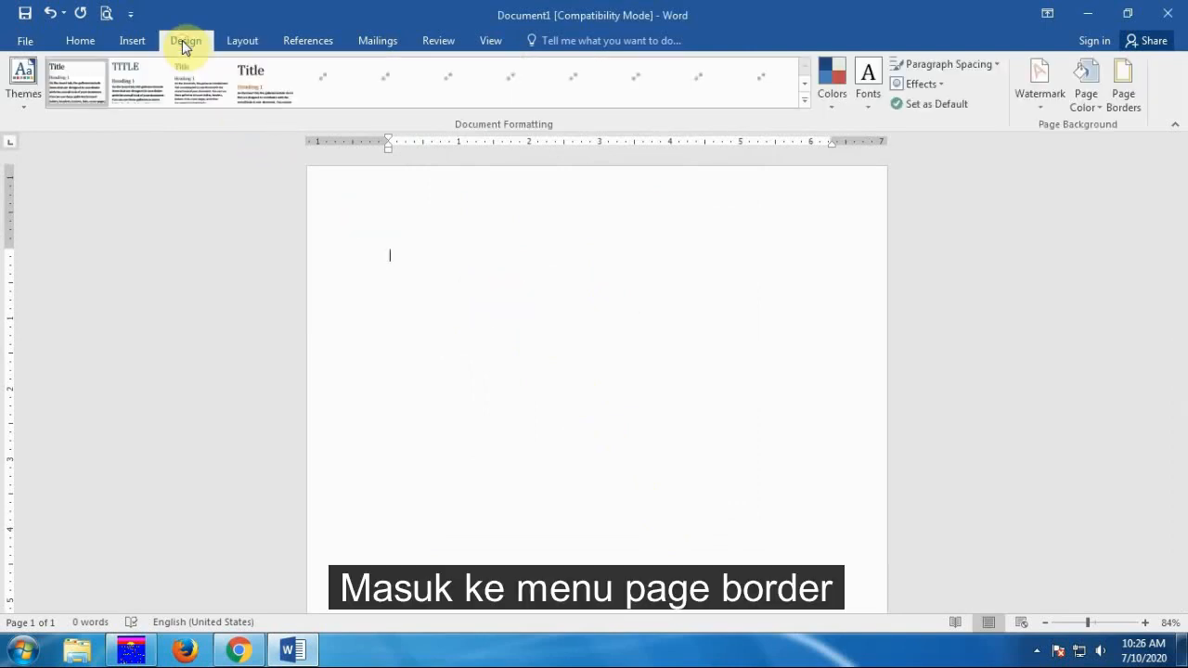
click(1124, 92)
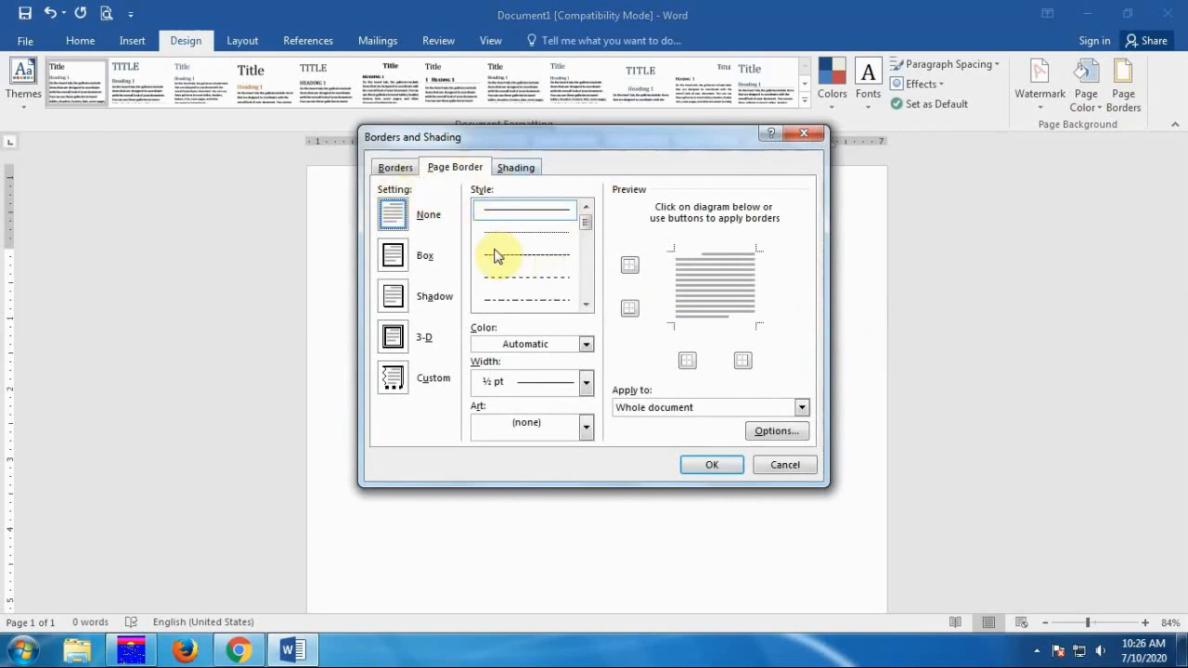
click(400, 169)
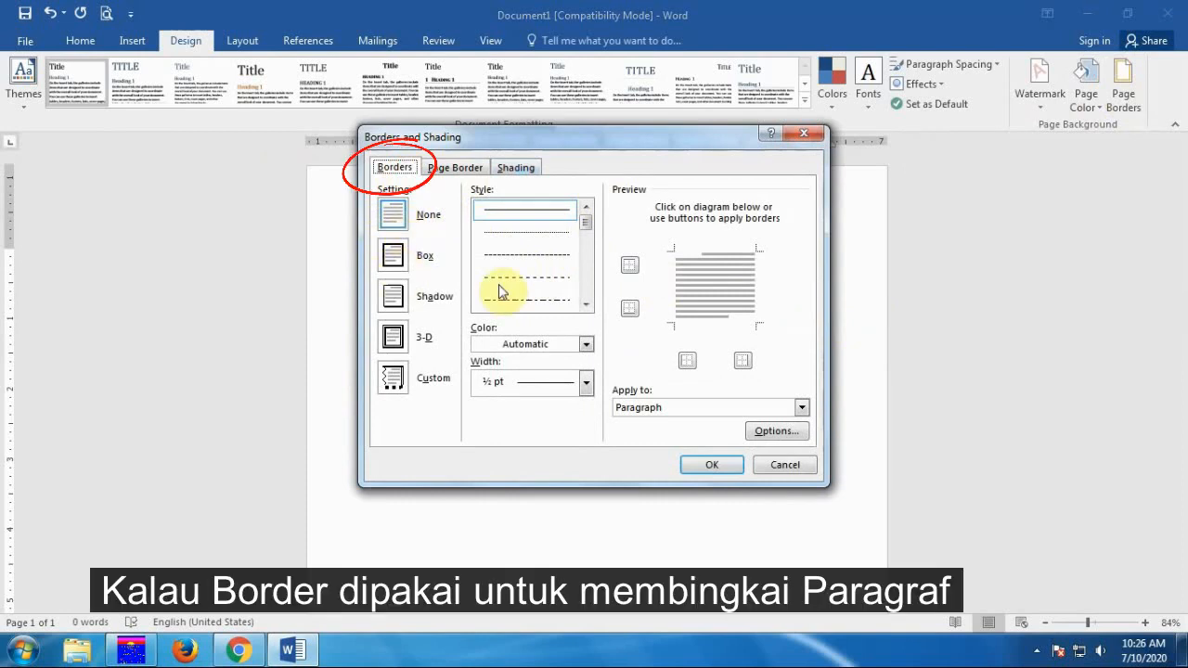
click(587, 270)
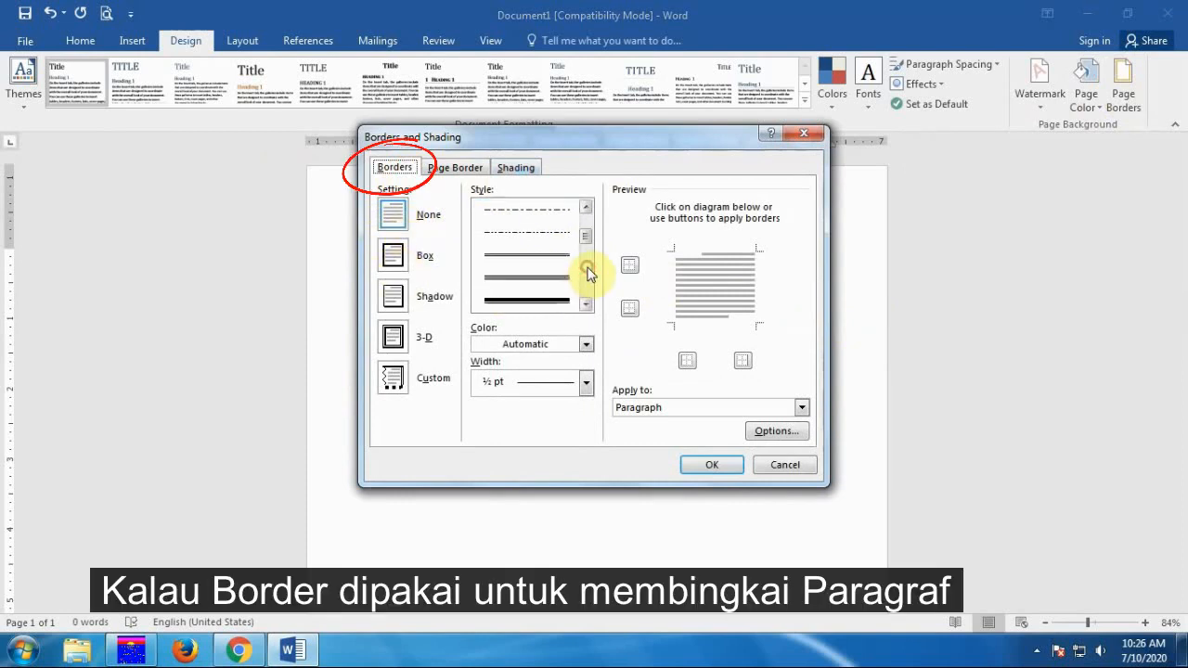
click(546, 301)
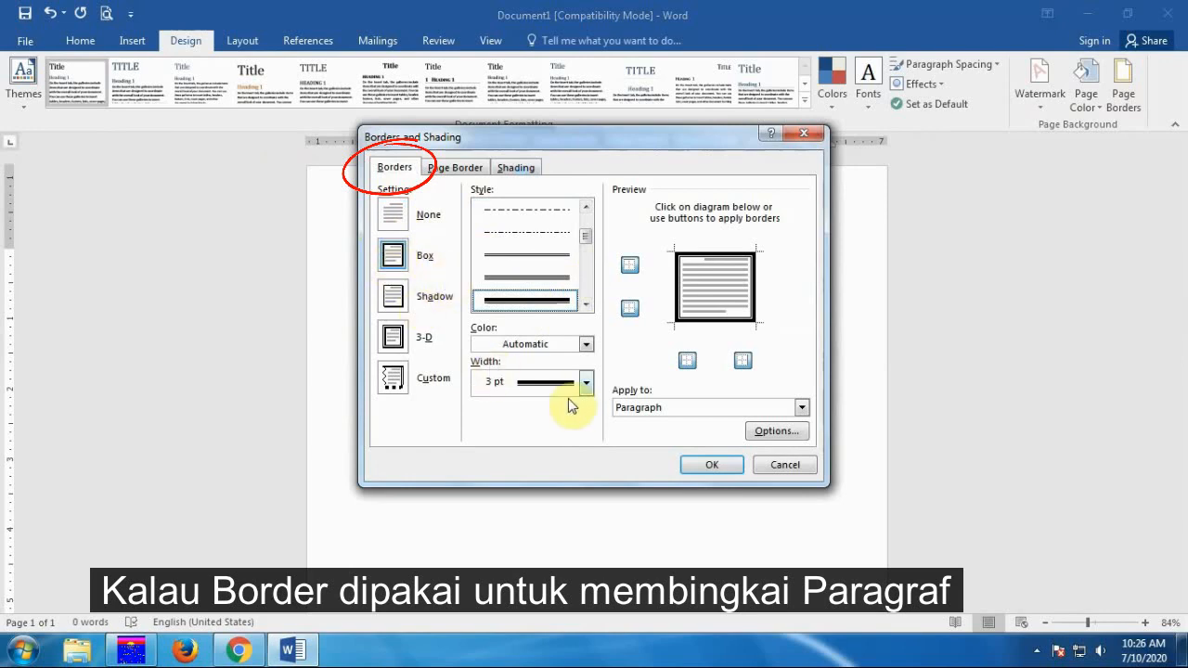
click(709, 465)
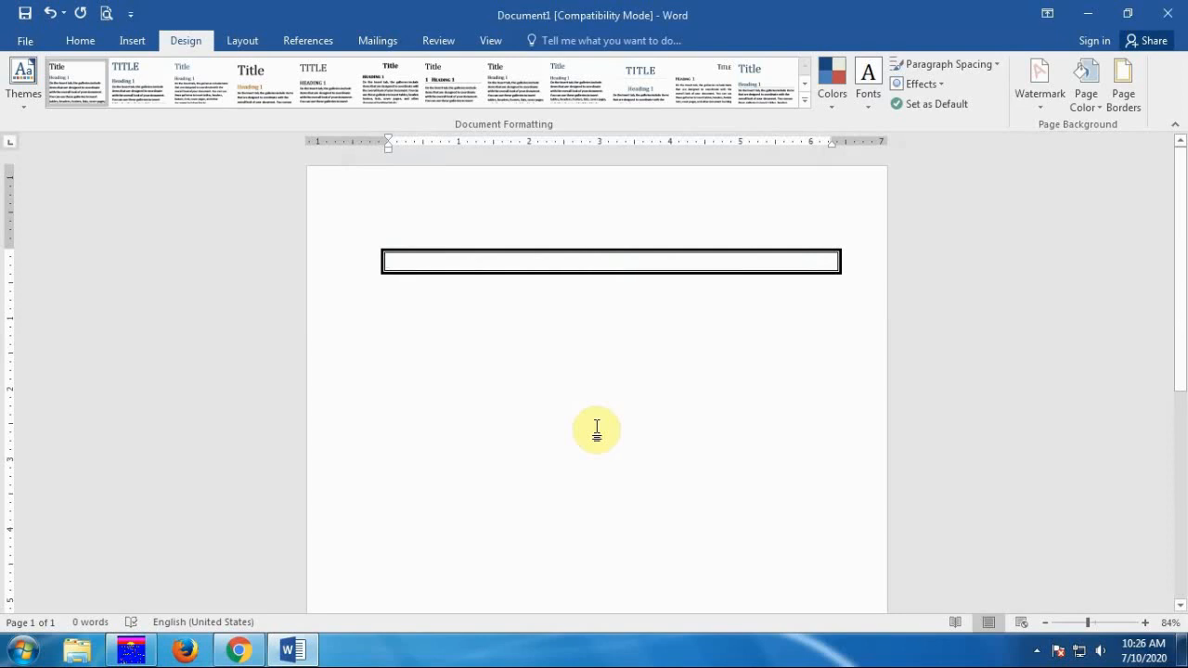
- Enter the sample lines "fghfgdfvs", "dssdcspdcs" and "sijsodfc" as separate paragraphs inside the bordered box
text(fghfgd)
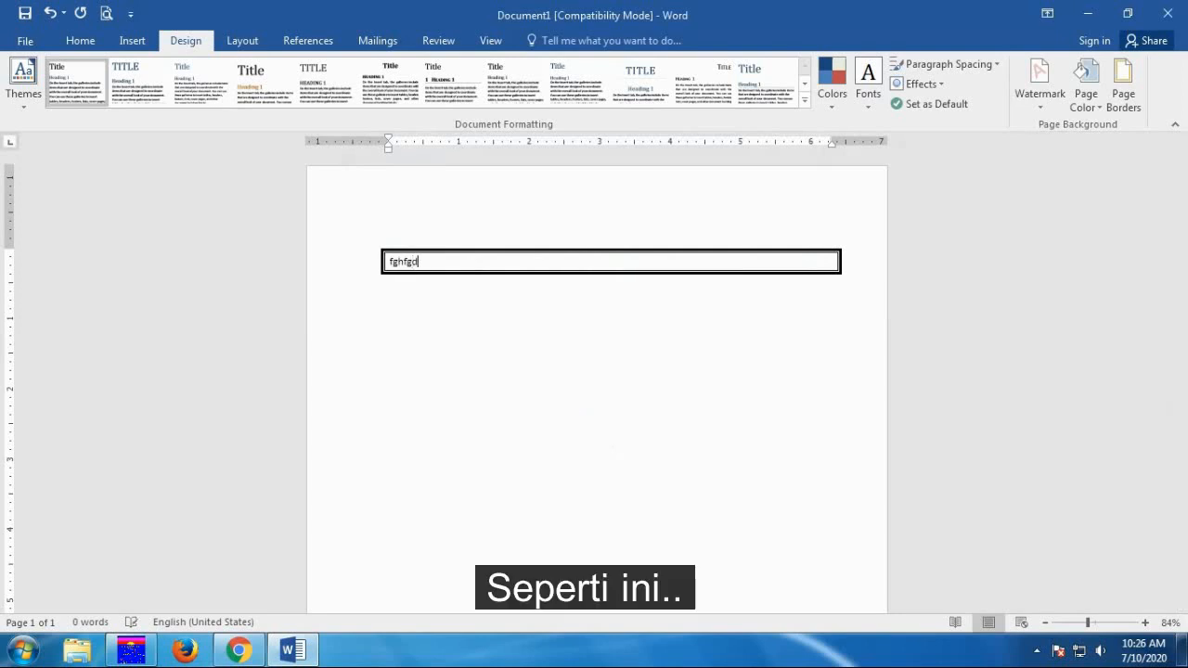
text(fvs)
key(Return)
text(dss)
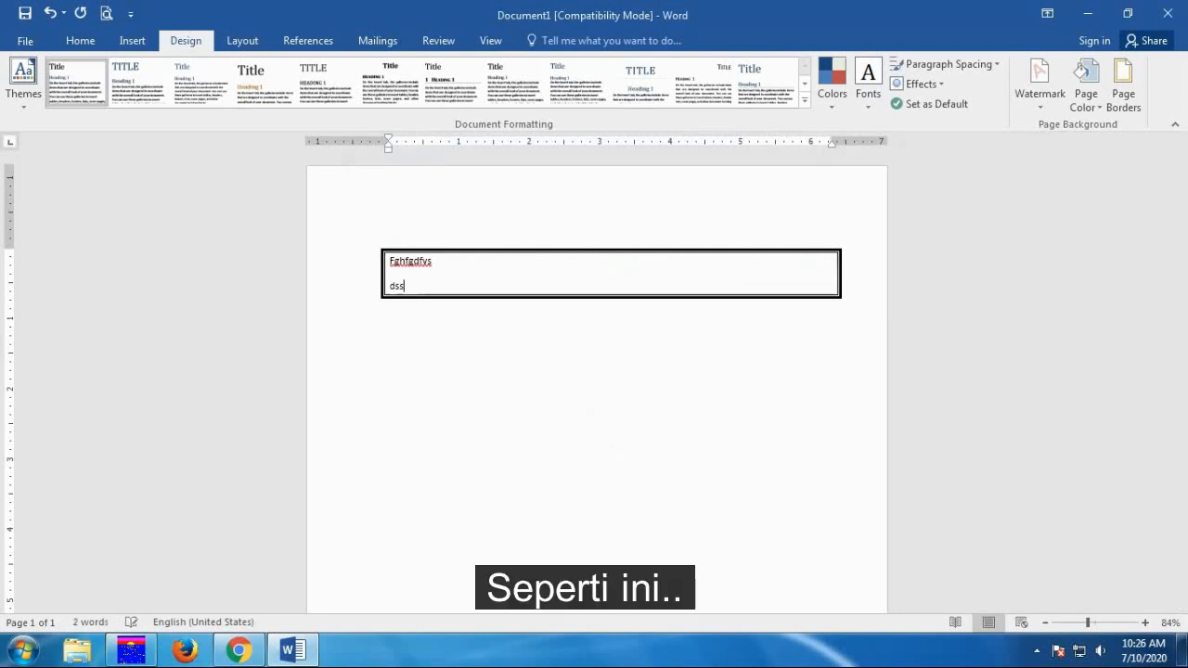
text(dcspdcs)
key(Return)
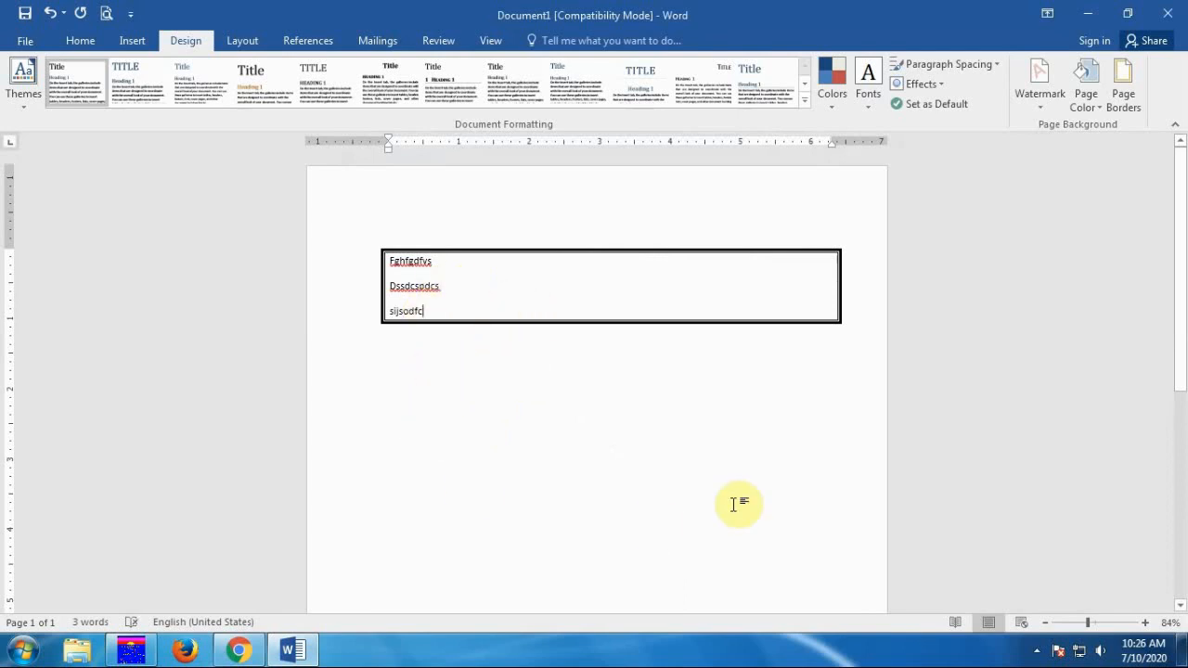
- Add the sample lines "hgjgjgjhg" and "kjljl;jl" outside the border, below the bordered paragraphs
click(440, 388)
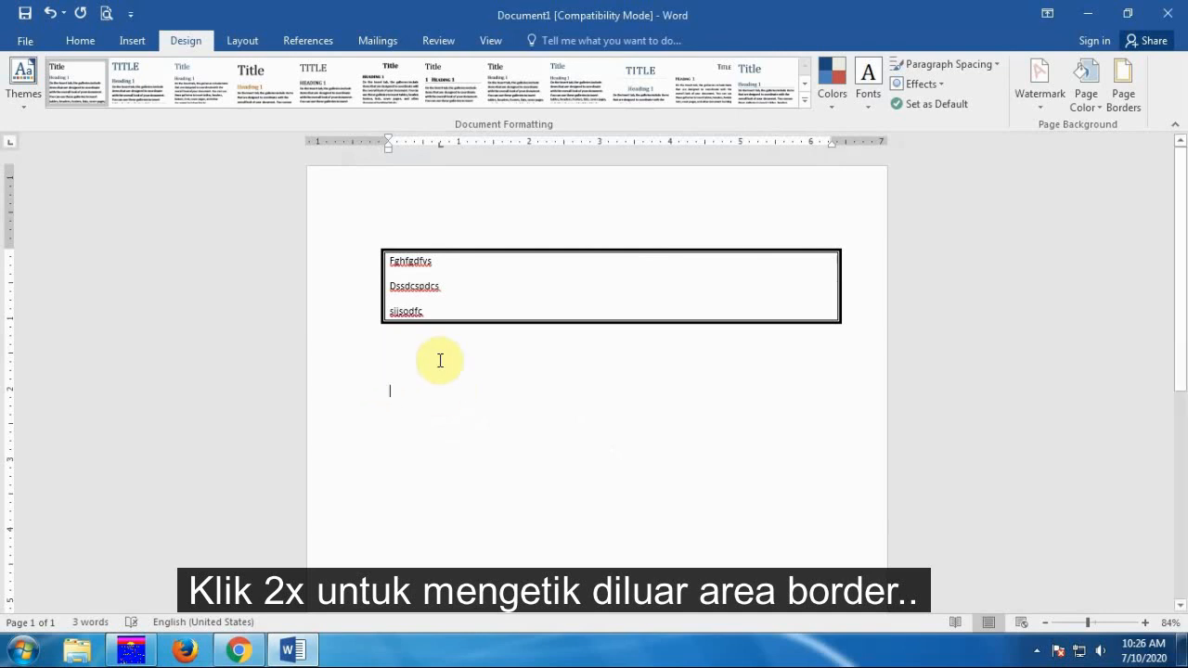
text(hgjgjgjhg)
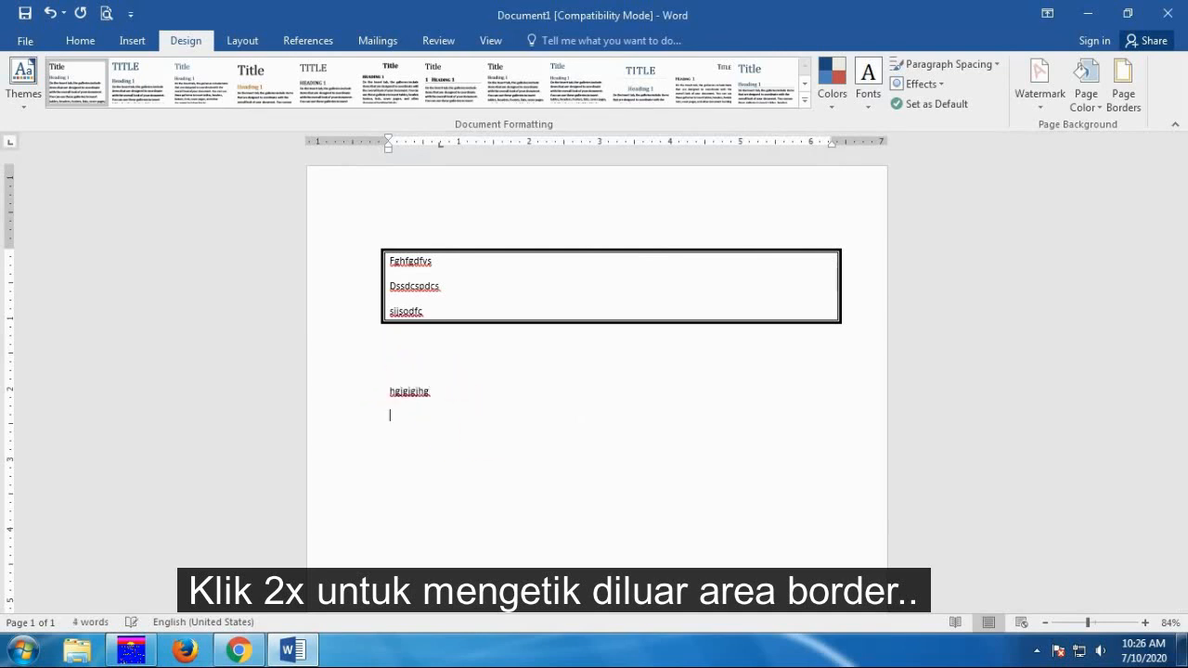
text( kjjjl;jl)
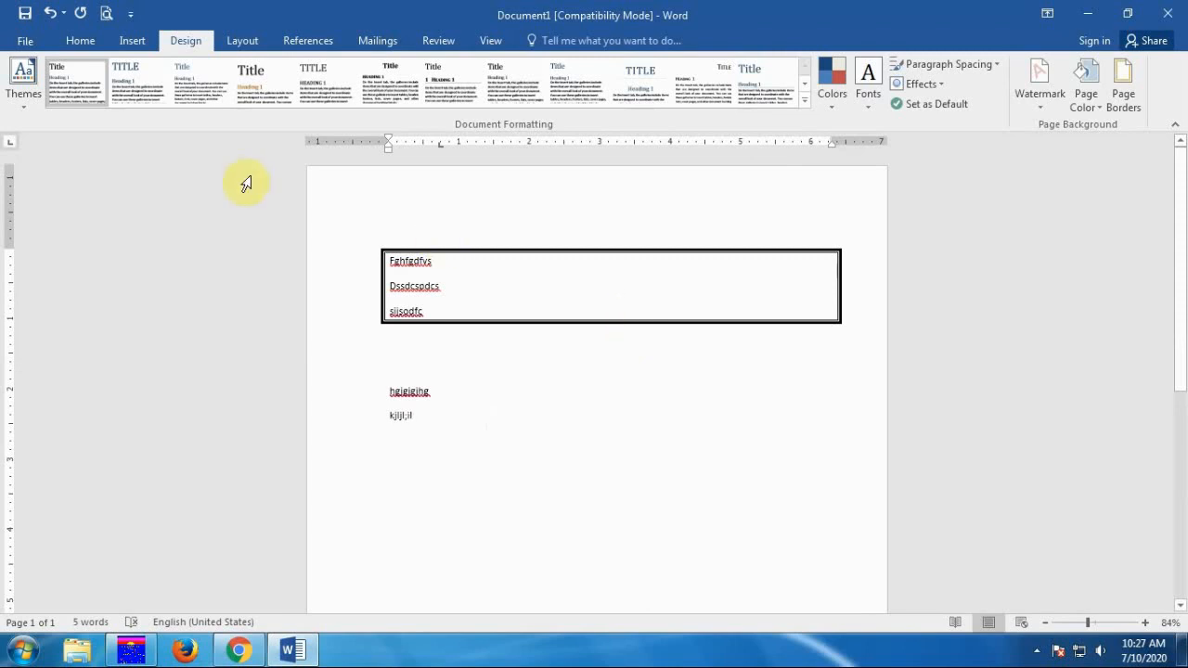
- Undo the sample text and the paragraph border, keeping the new page margins in place
click(50, 14)
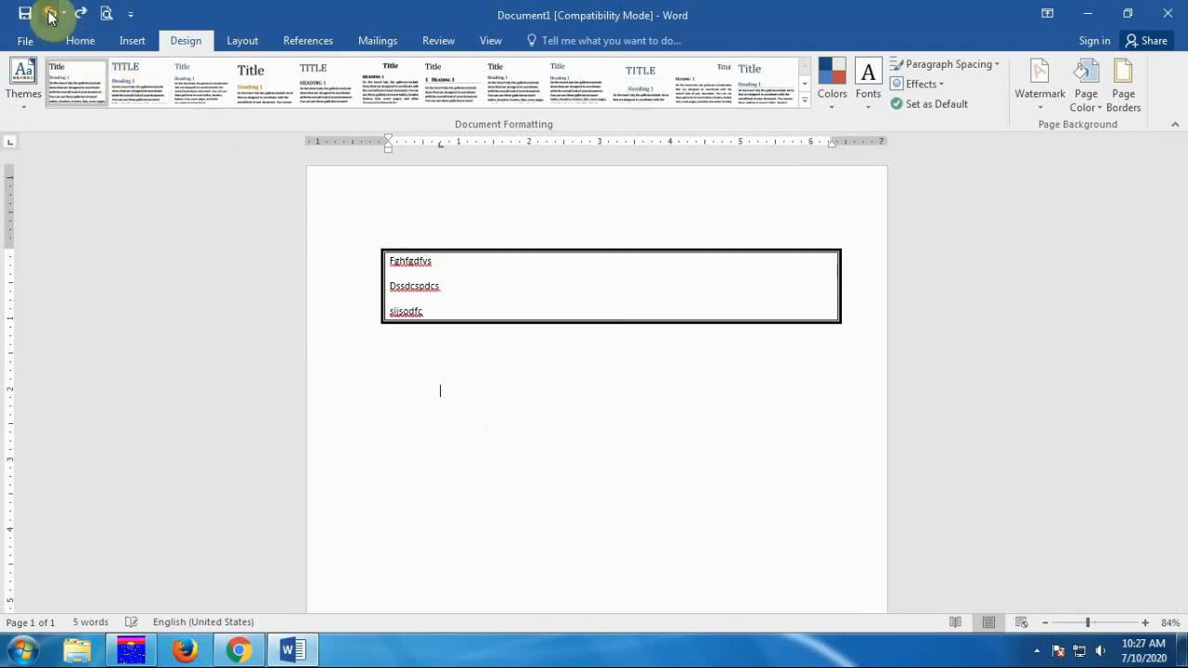
click(50, 14)
click(50, 14)
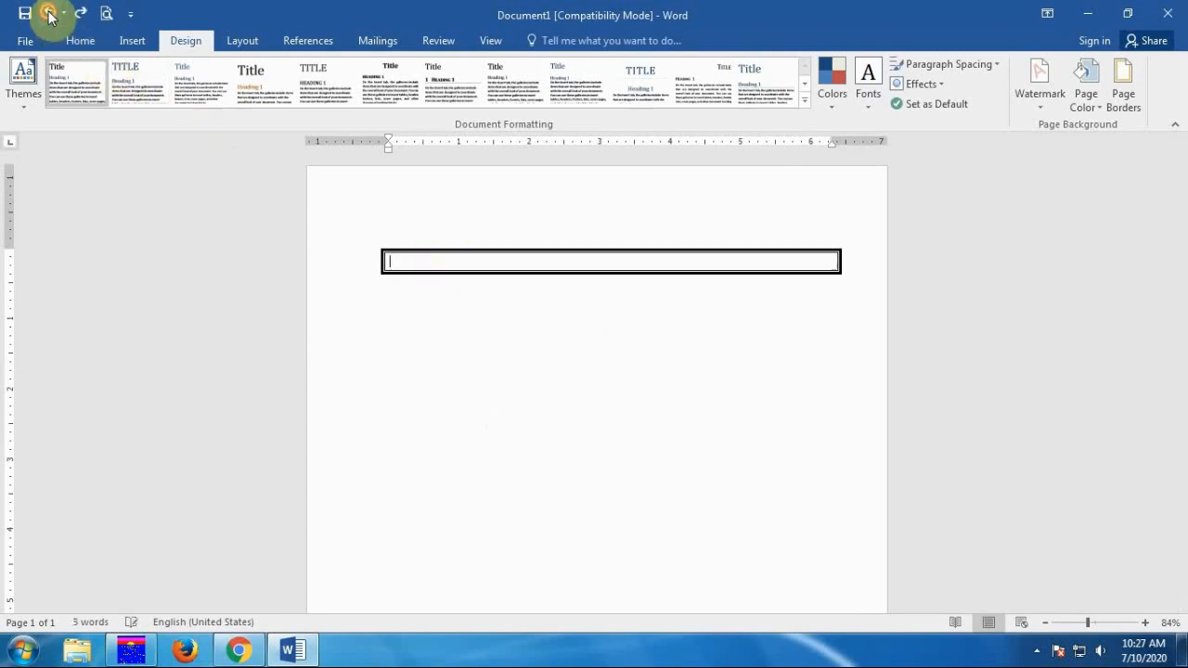
click(50, 14)
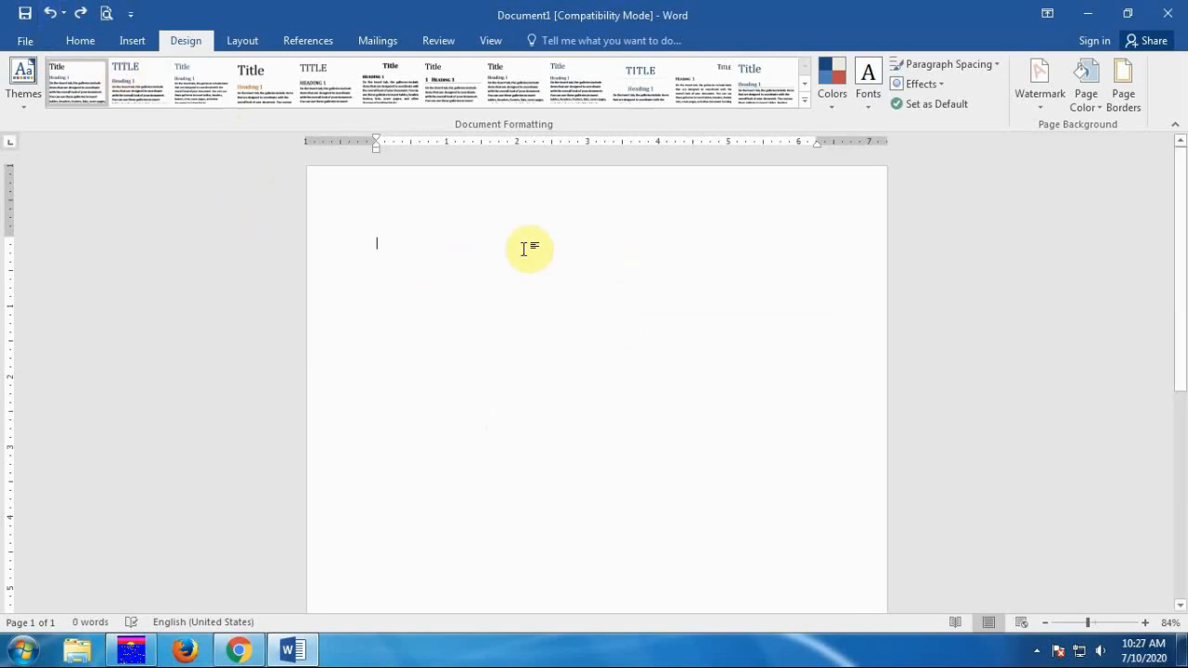
click(82, 14)
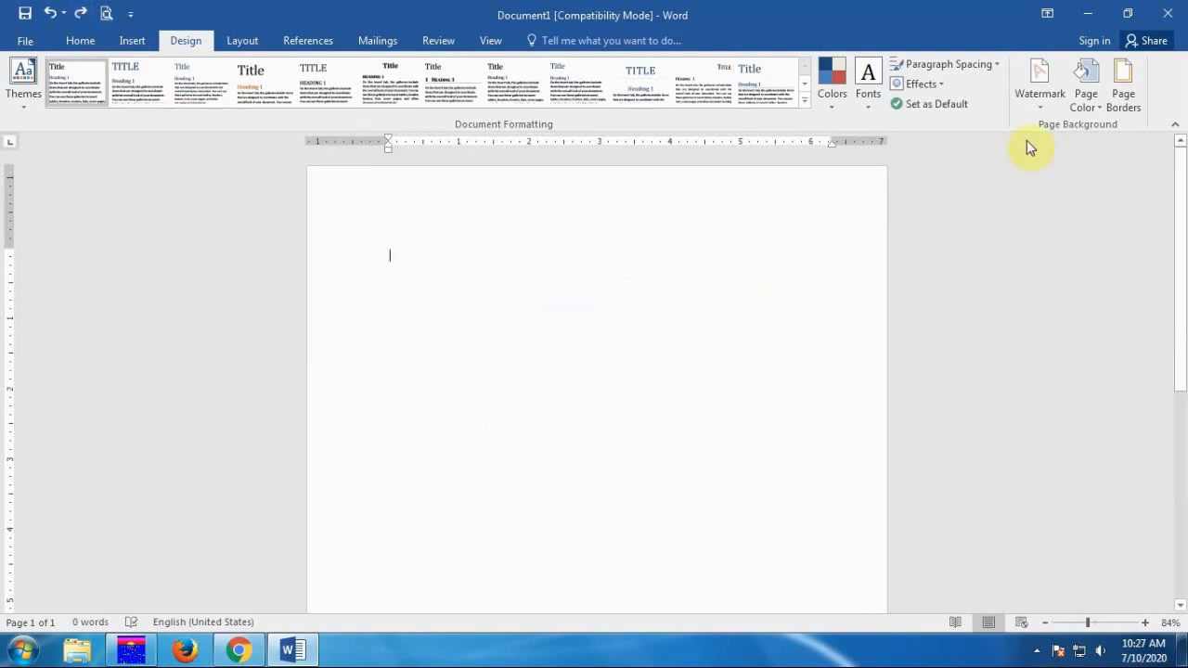
- Apply a 20 pt box page border to the whole document using the framed diagonal-leaf ribbon art pattern
click(1124, 86)
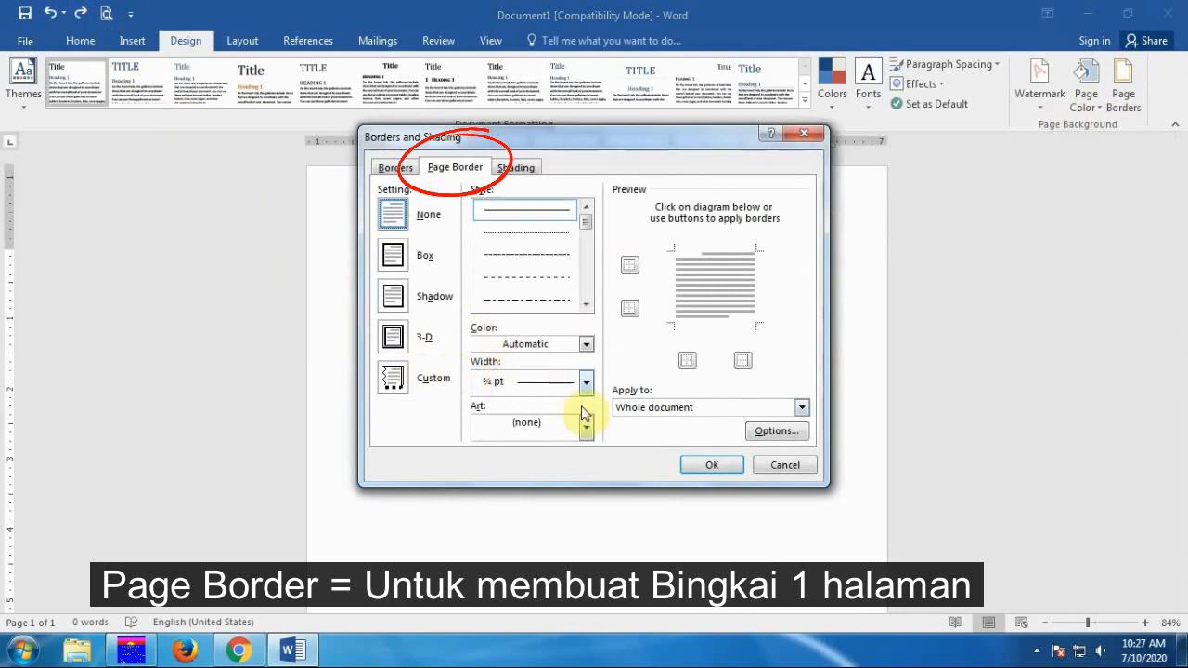
click(394, 256)
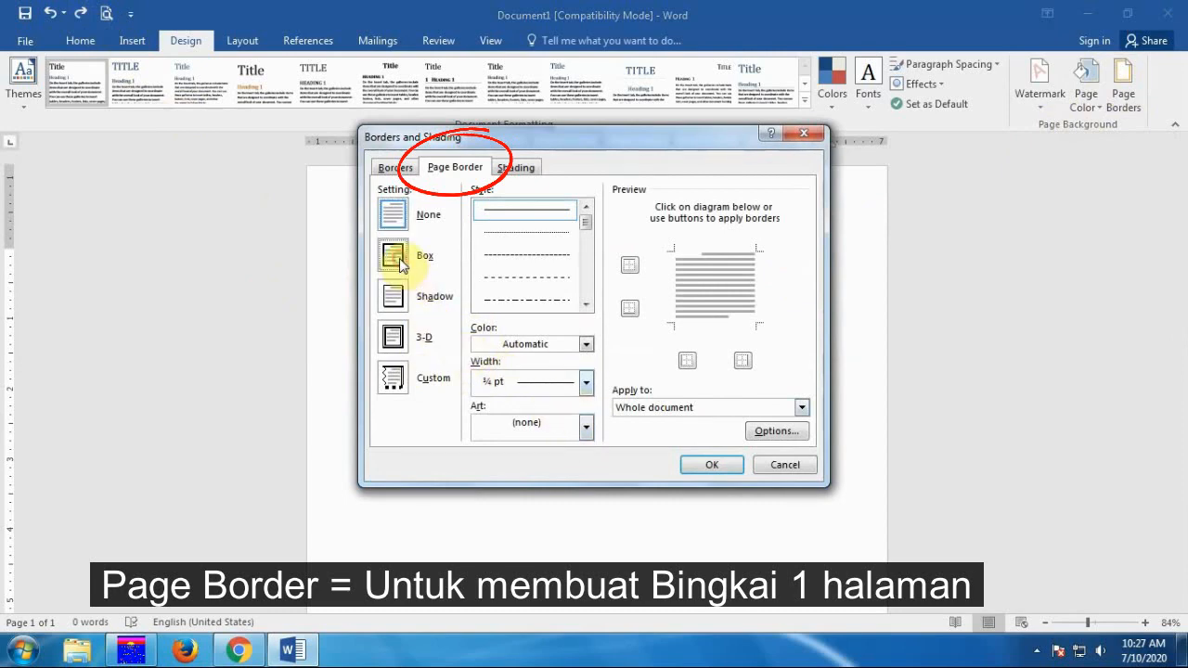
click(586, 429)
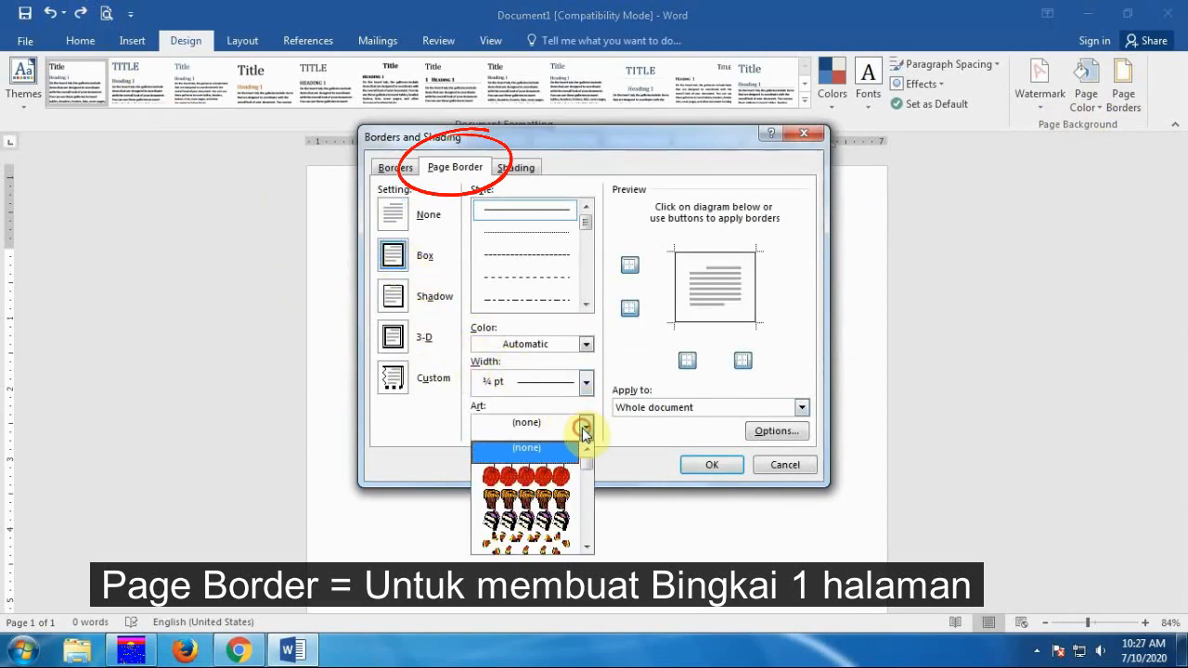
scroll(563, 475, down, 10)
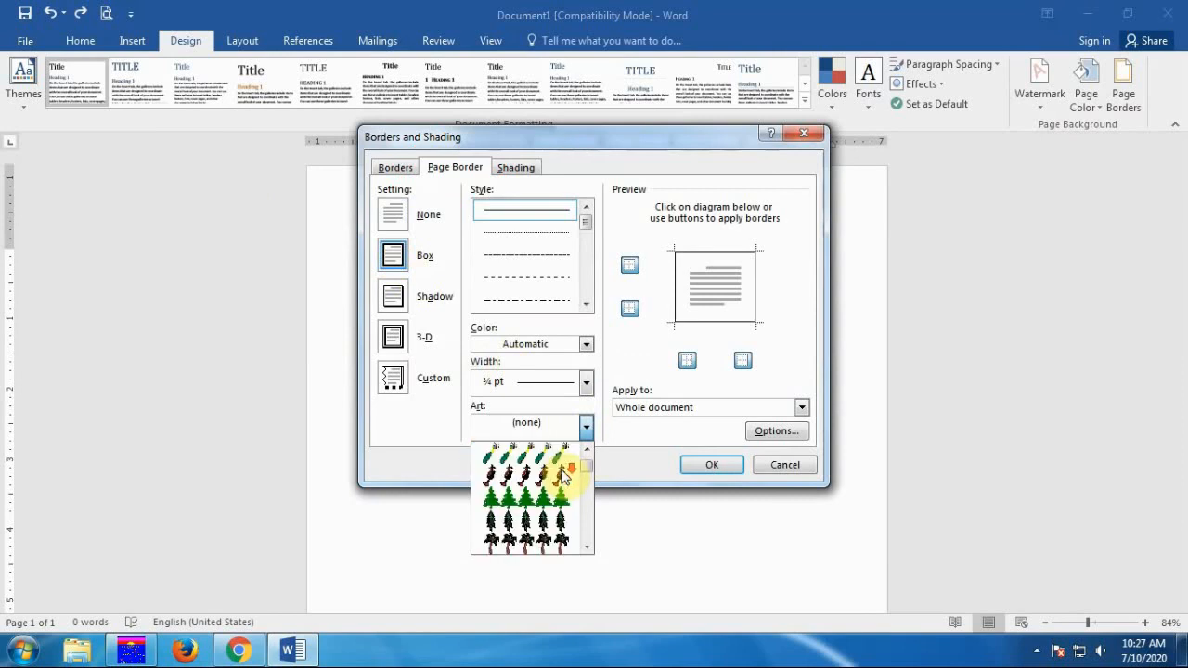
scroll(563, 476, down, 10)
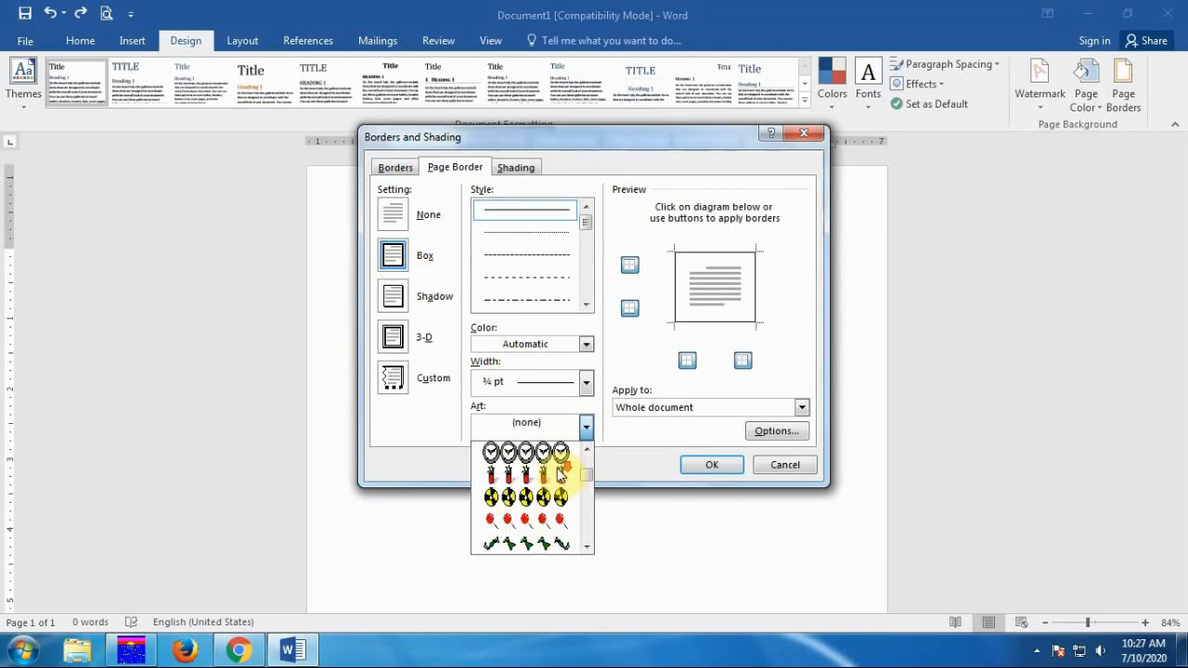
scroll(562, 477, down, 8)
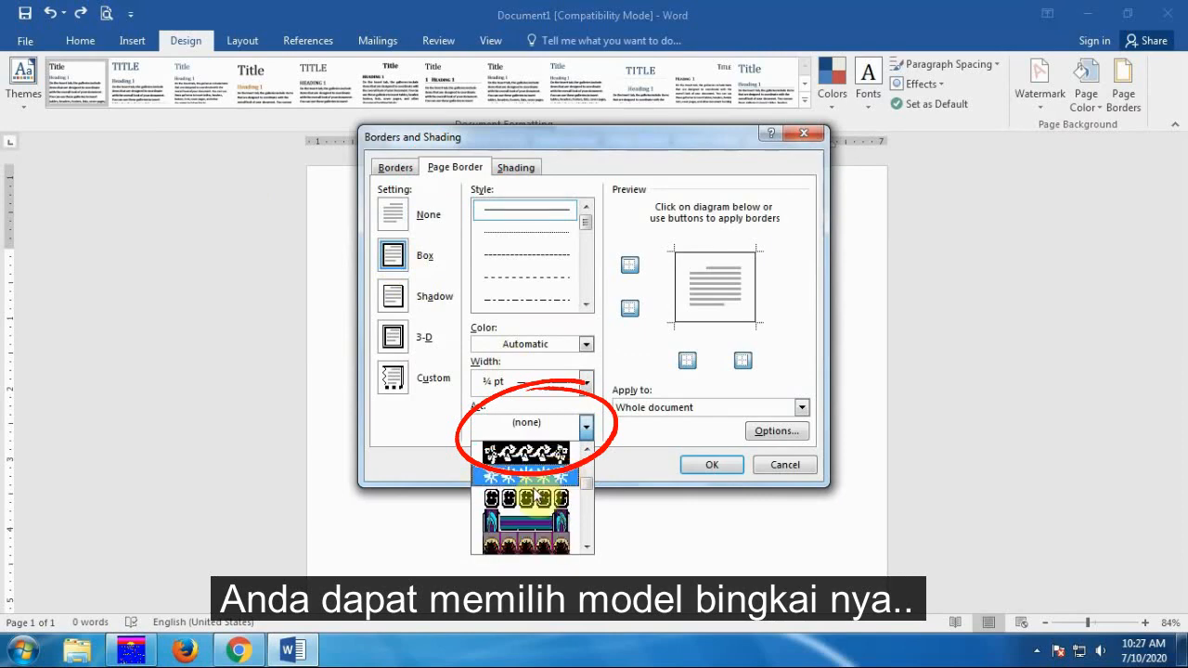
scroll(536, 467, down, 1)
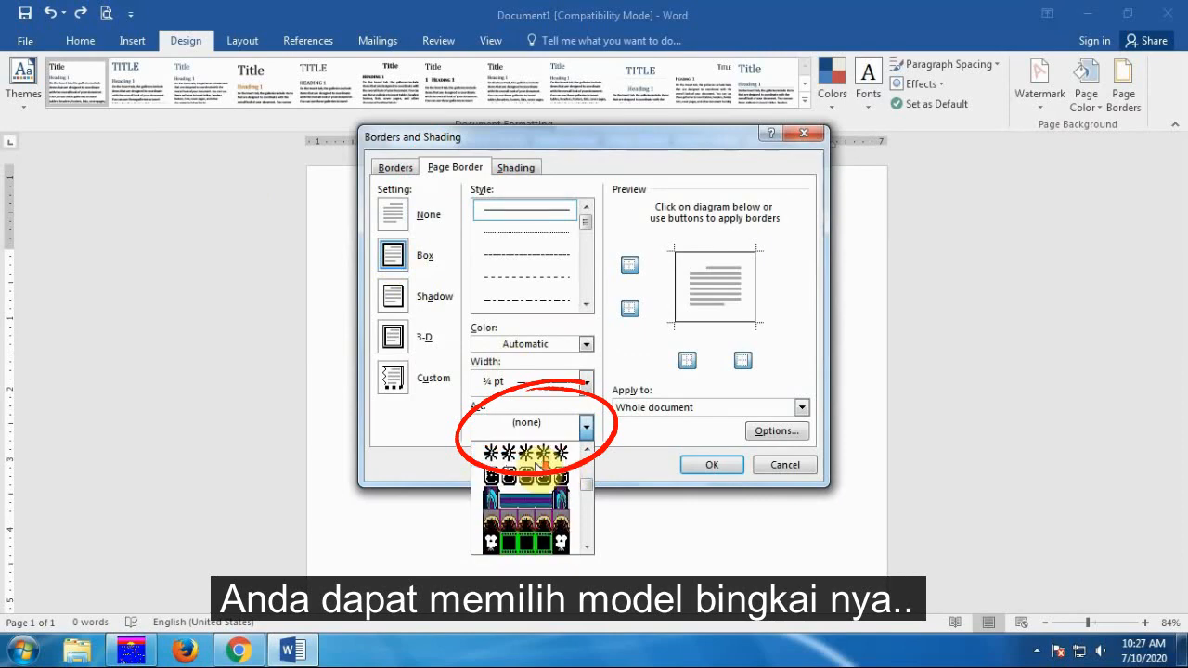
scroll(537, 471, down, 6)
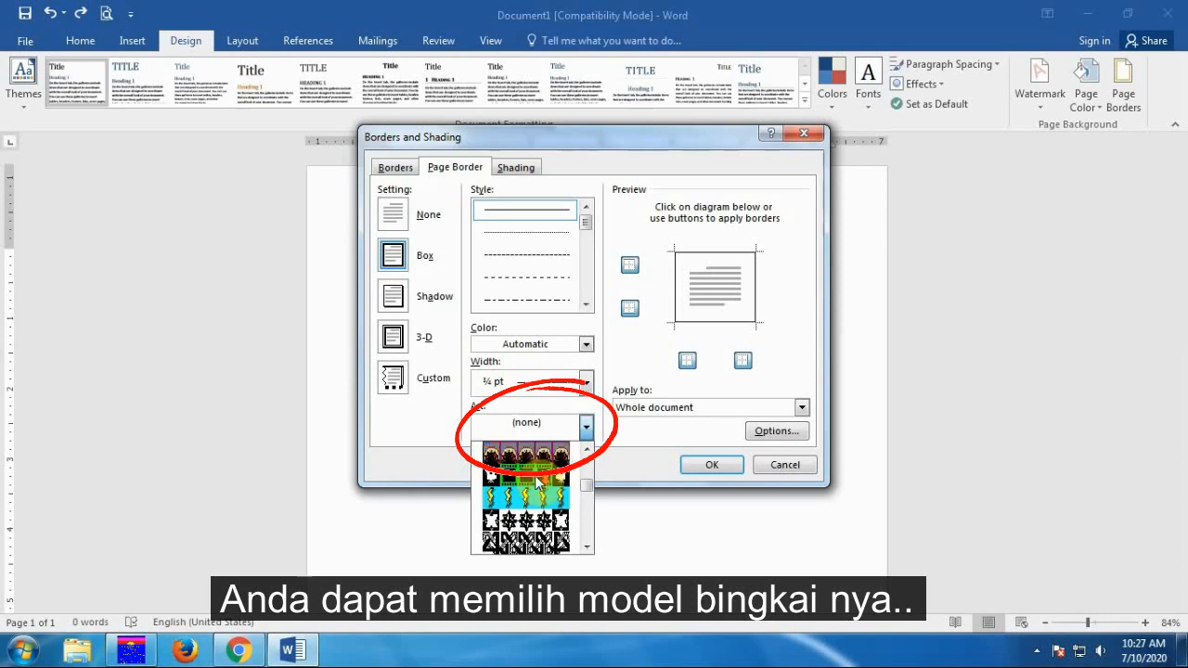
scroll(537, 479, down, 1)
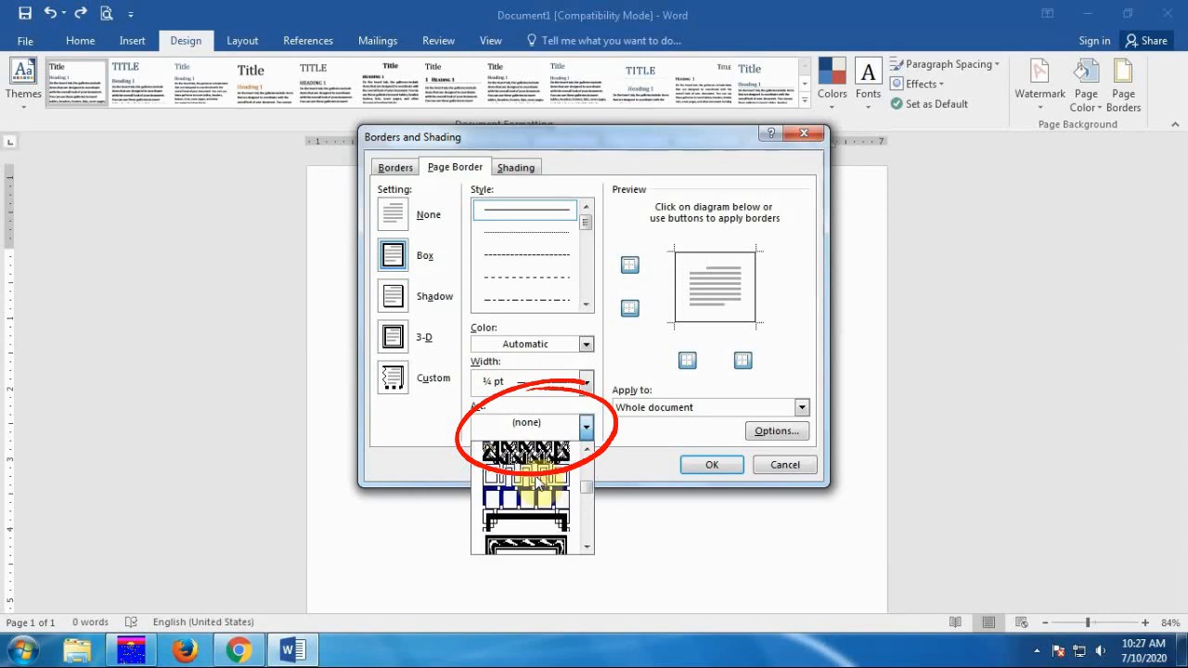
scroll(536, 479, down, 2)
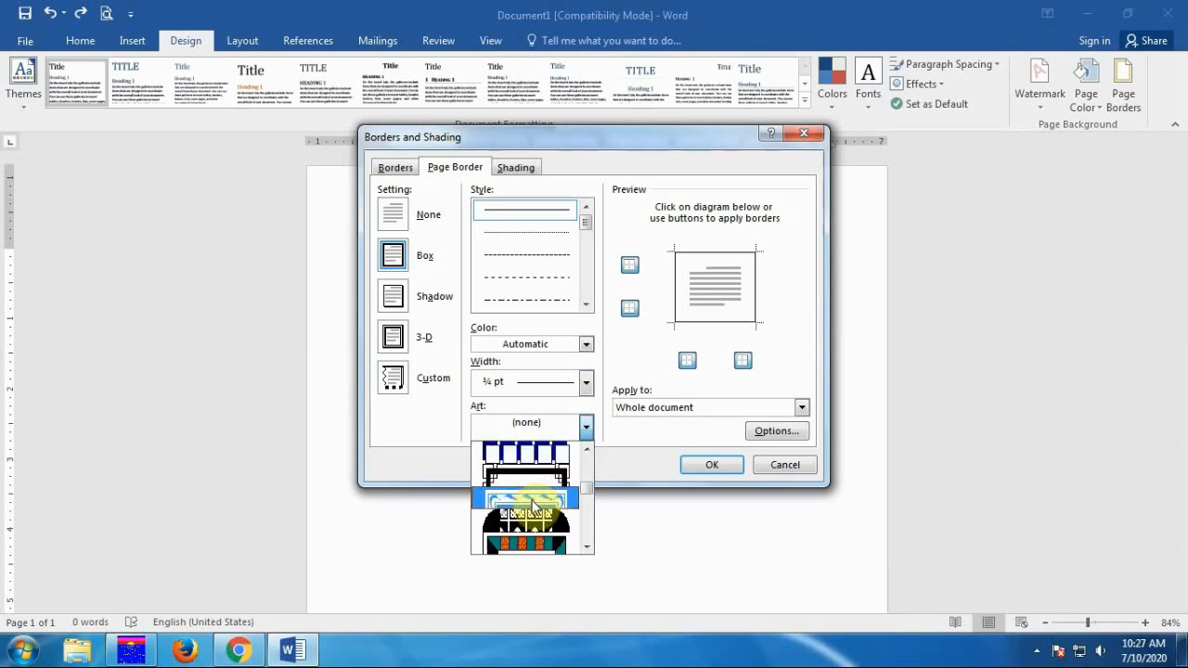
click(532, 501)
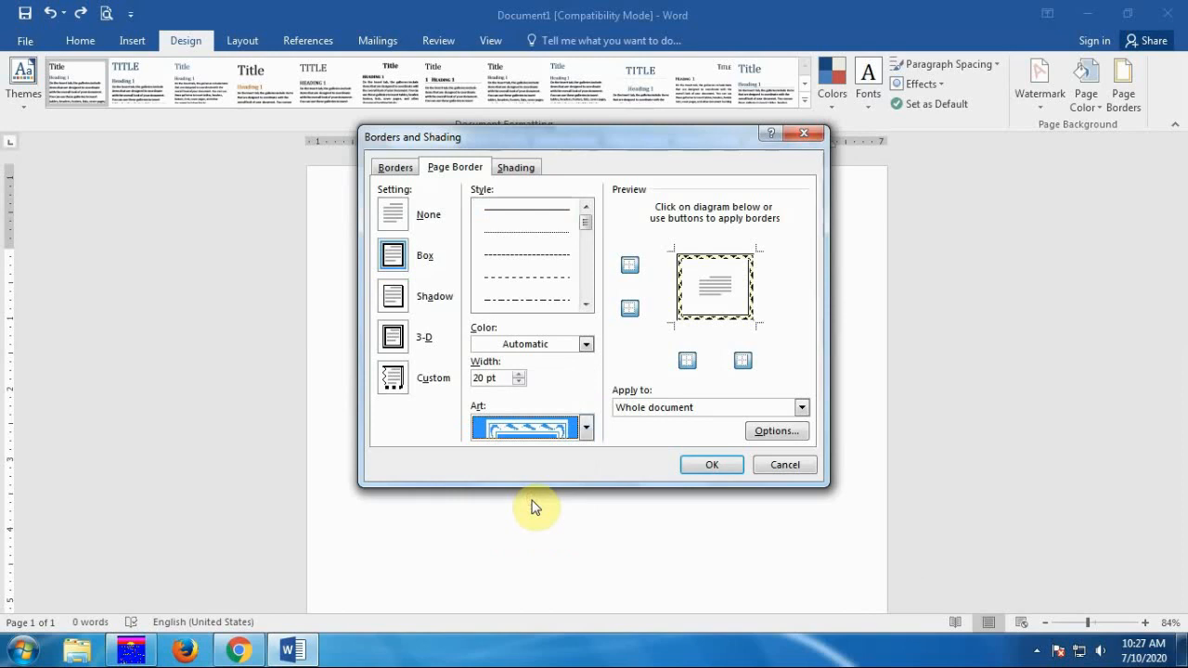
click(692, 467)
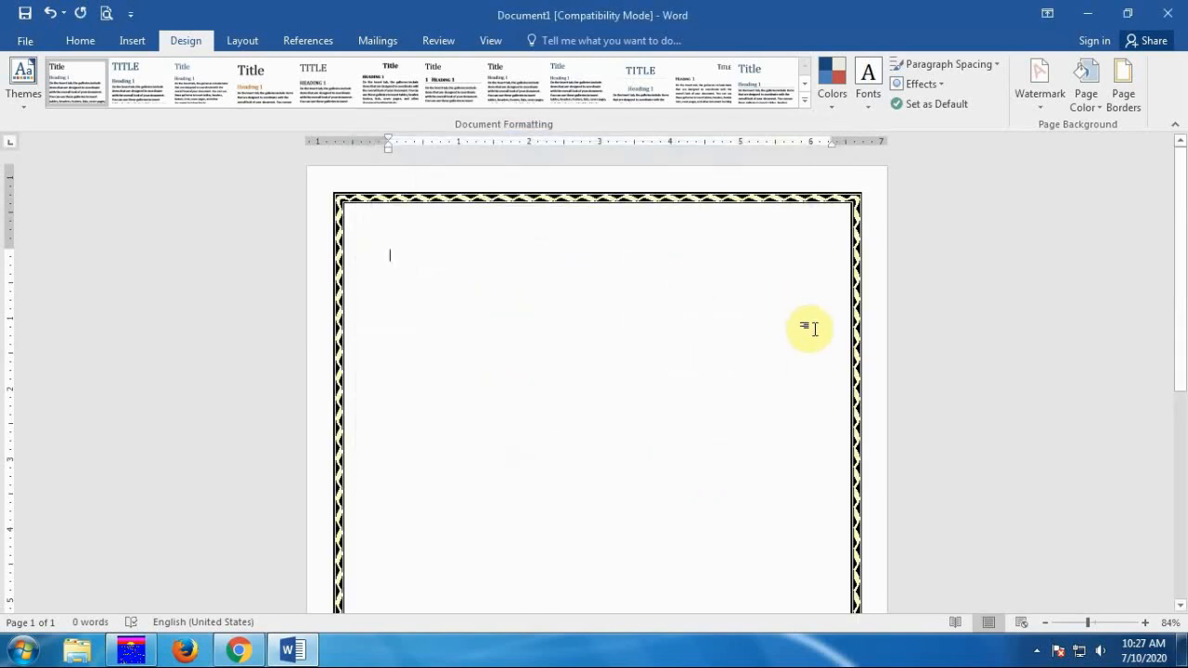
- Change the ribbon art page border's color to the dark red theme color
click(1120, 89)
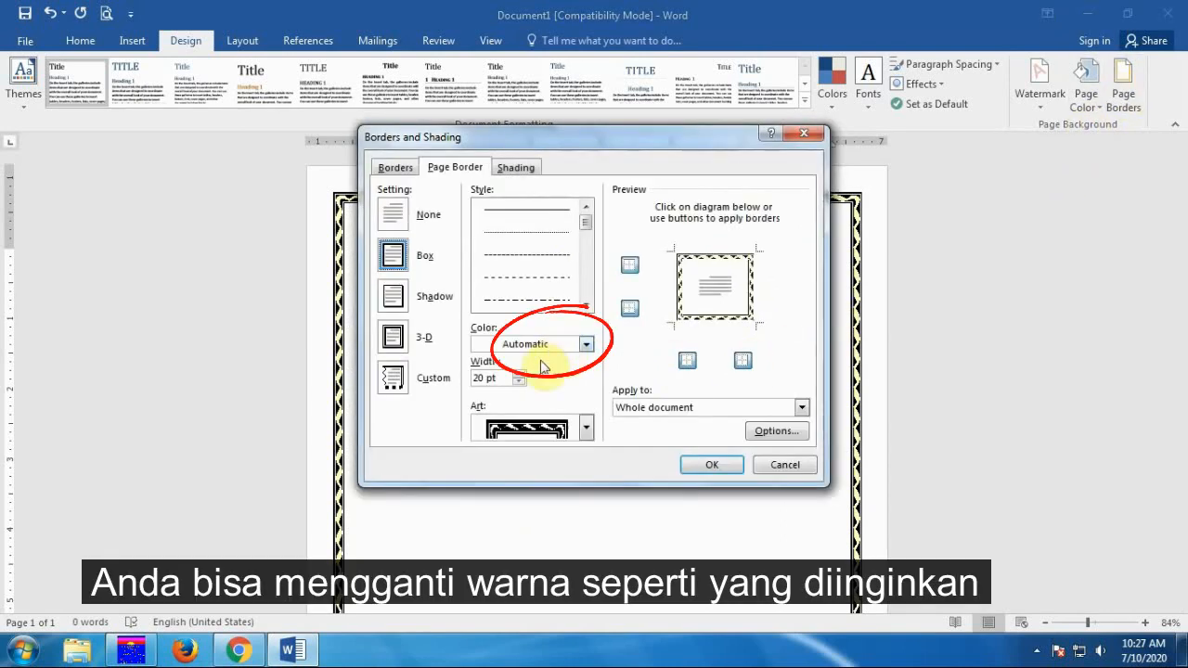
click(575, 347)
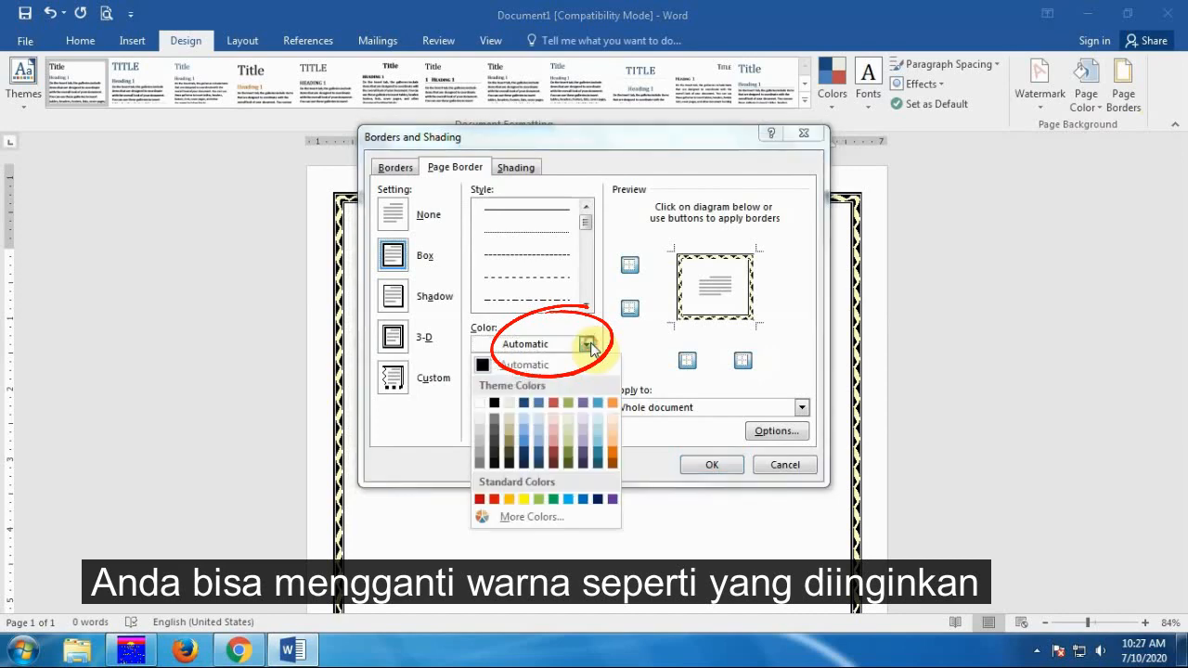
click(555, 454)
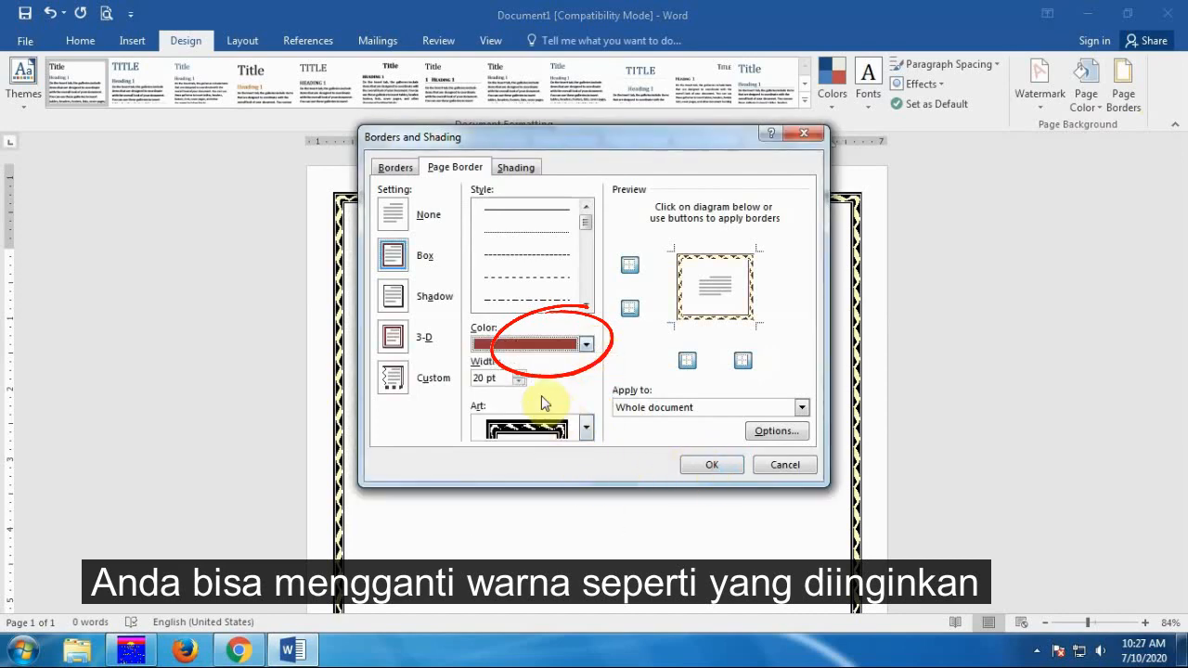
click(706, 463)
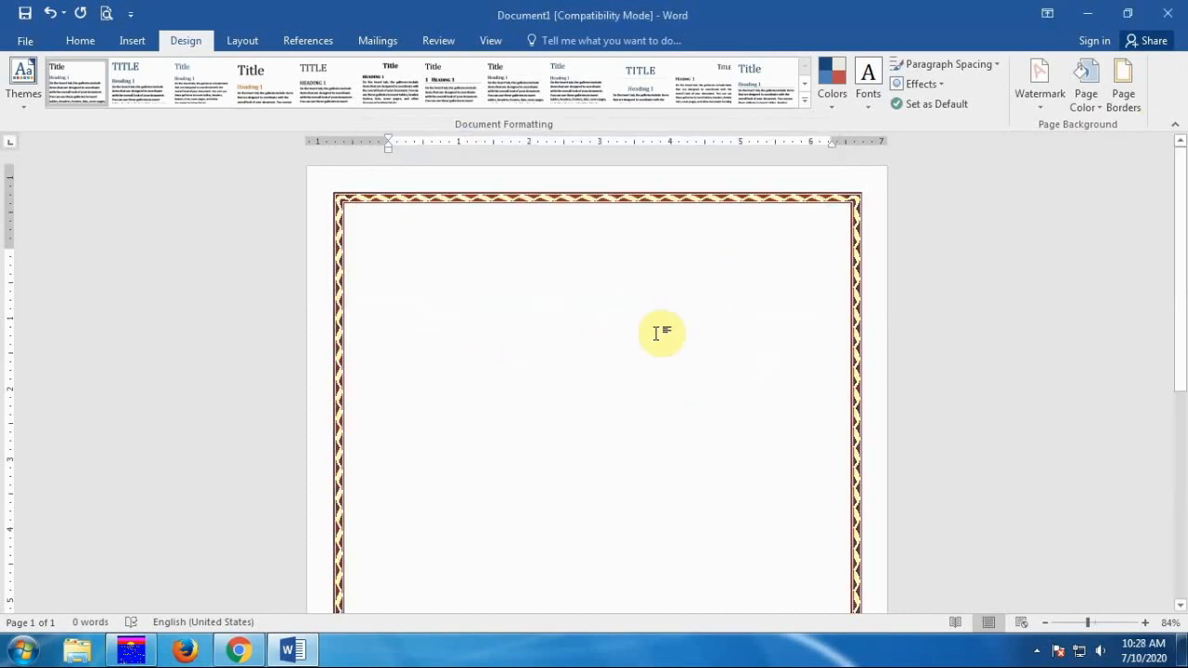
- Set the width of the dark red ribbon page border to 26 pt
click(1125, 96)
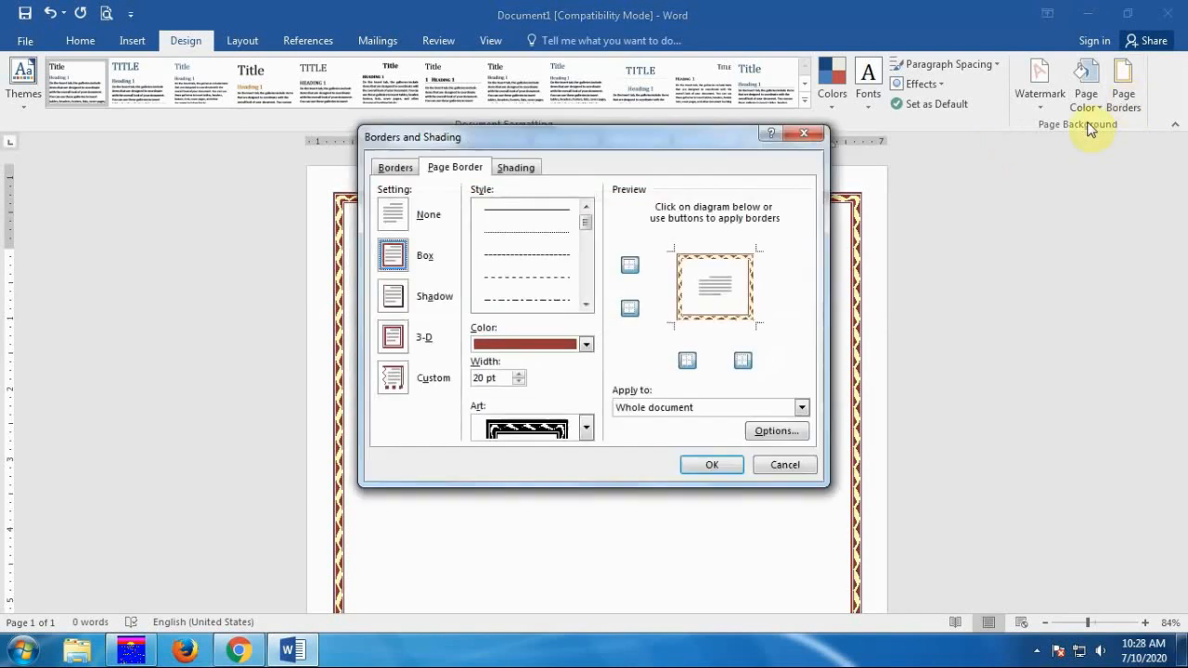
click(518, 373)
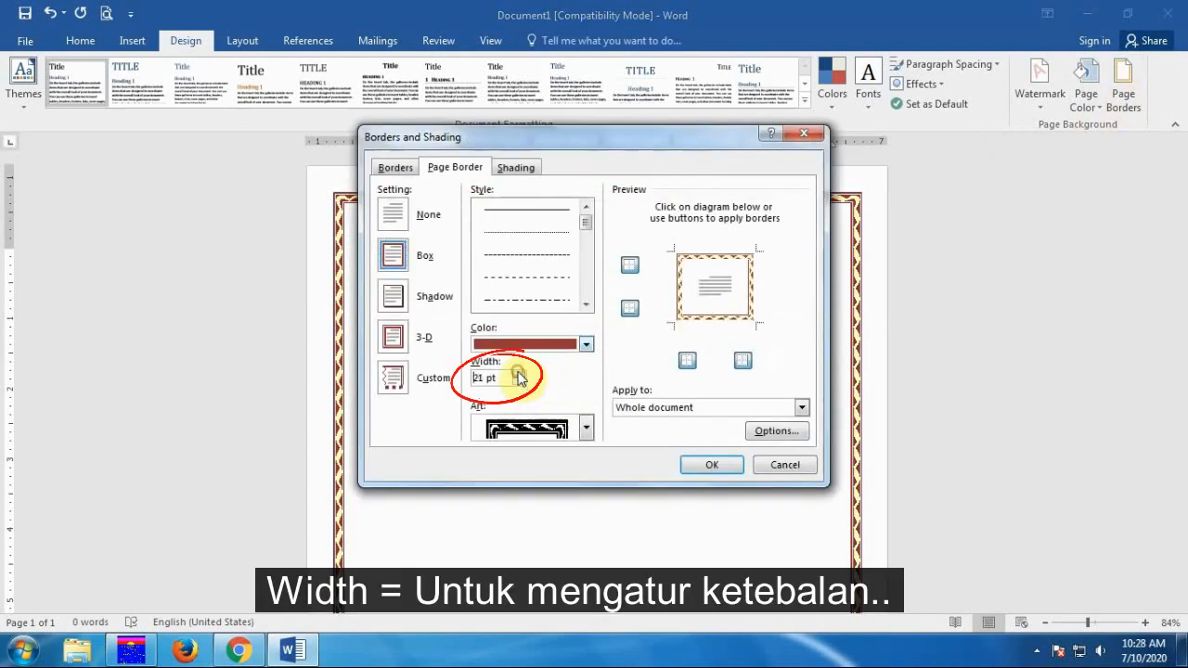
click(518, 373)
click(518, 373)
click(518, 373)
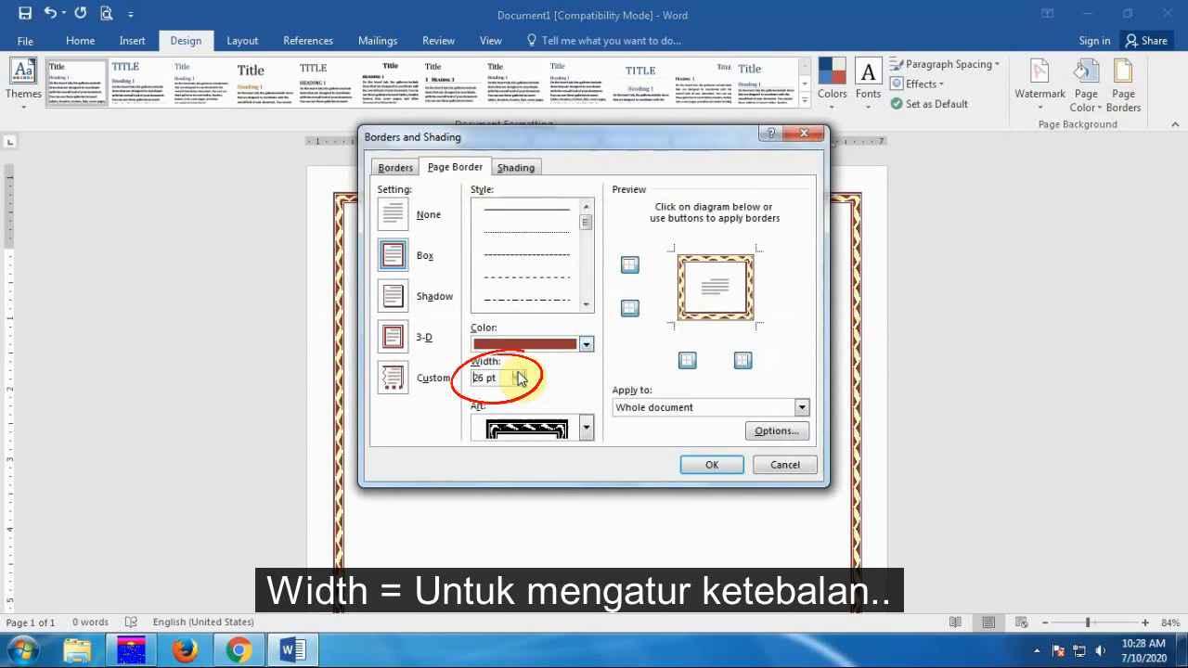
click(707, 466)
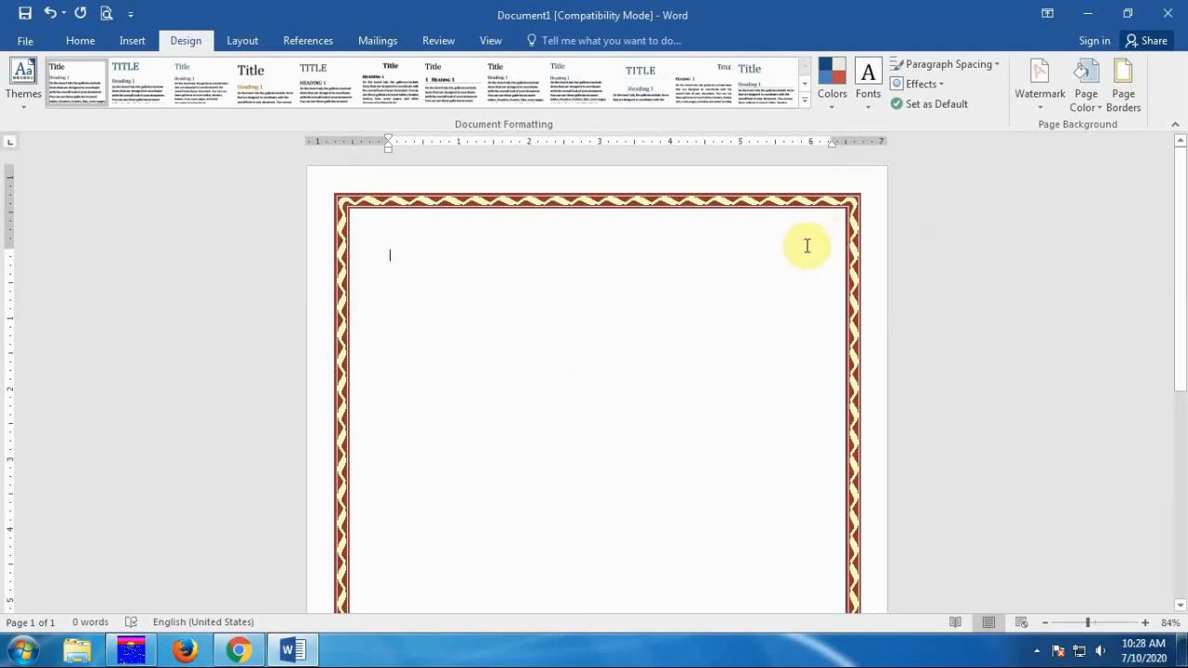
- Replace the page border art with the red flower and green leaf pattern at 20 pt width
click(1117, 99)
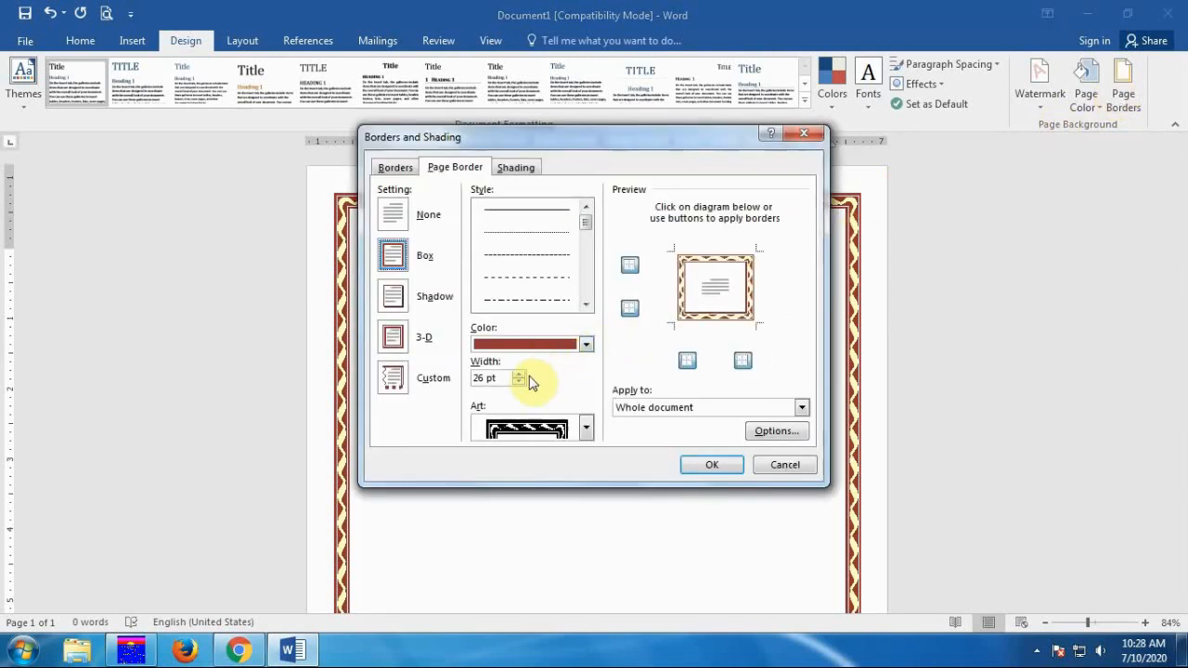
click(584, 429)
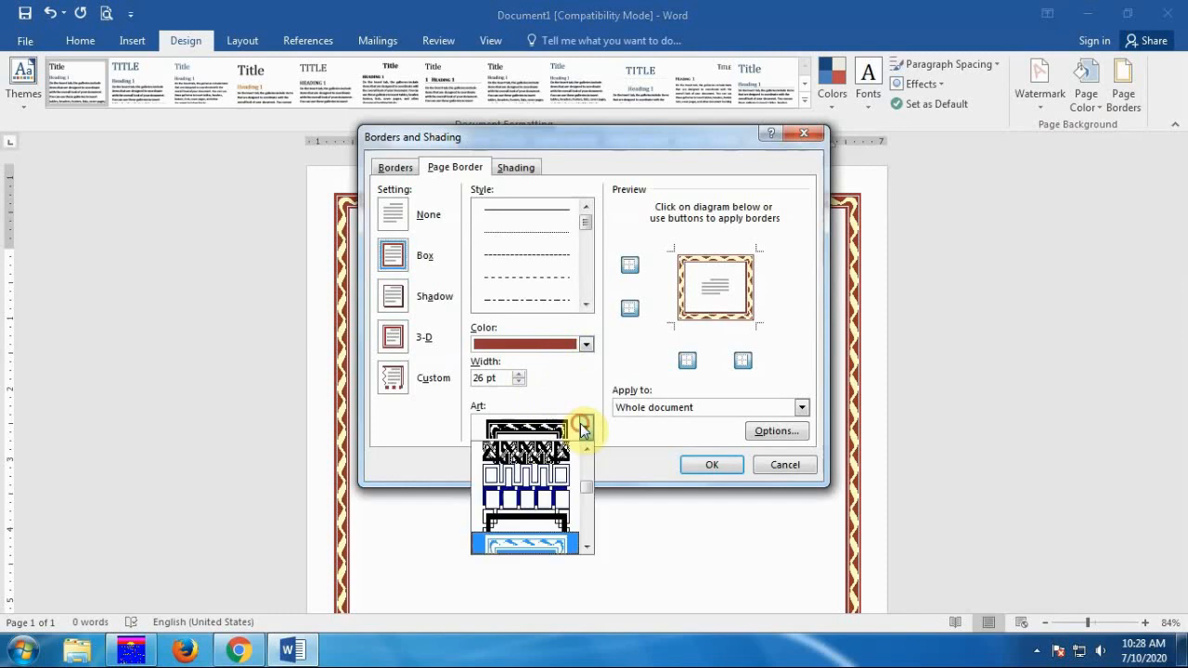
scroll(548, 459, down, 2)
scroll(548, 459, up, 5)
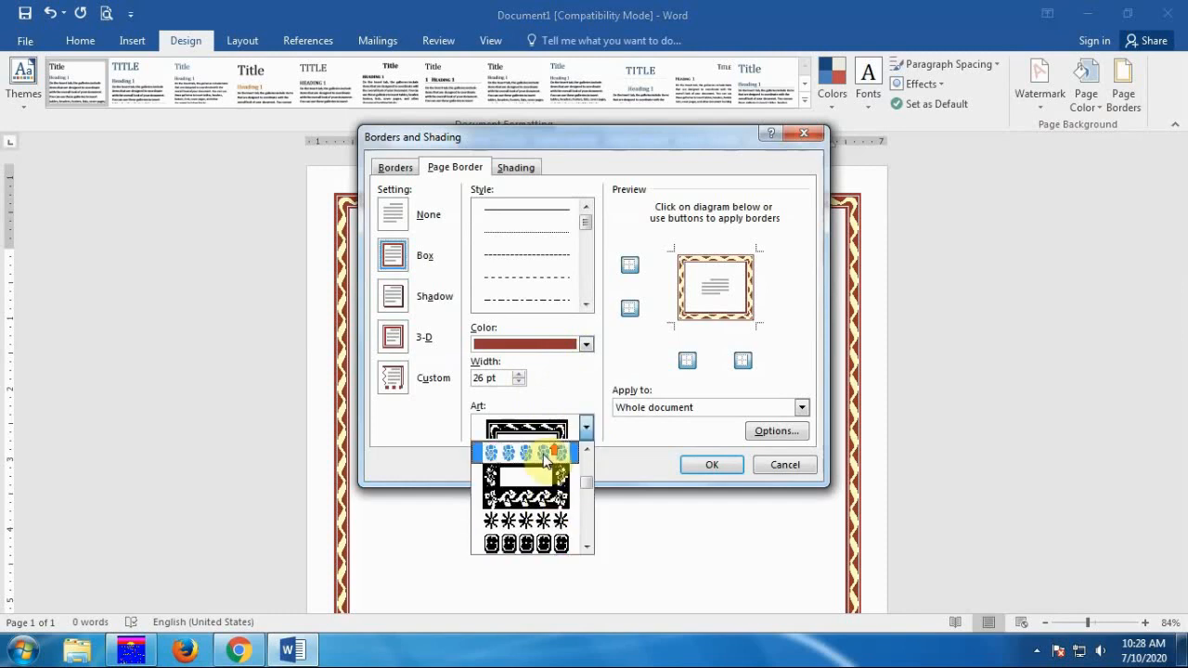
scroll(547, 457, up, 4)
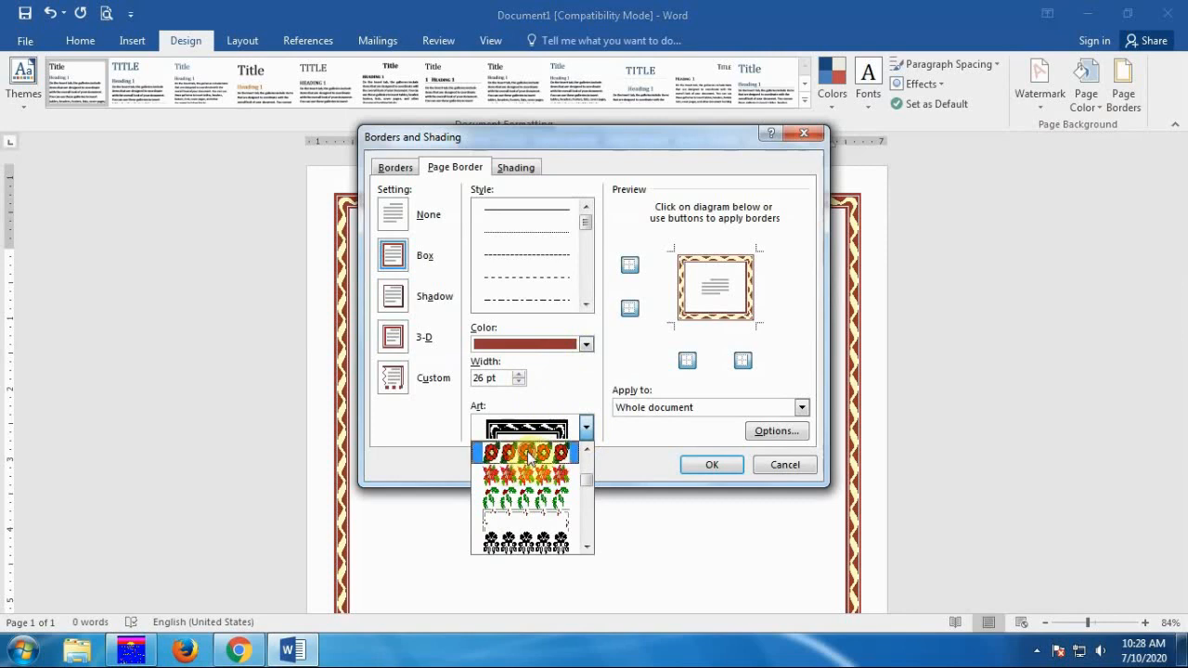
click(527, 452)
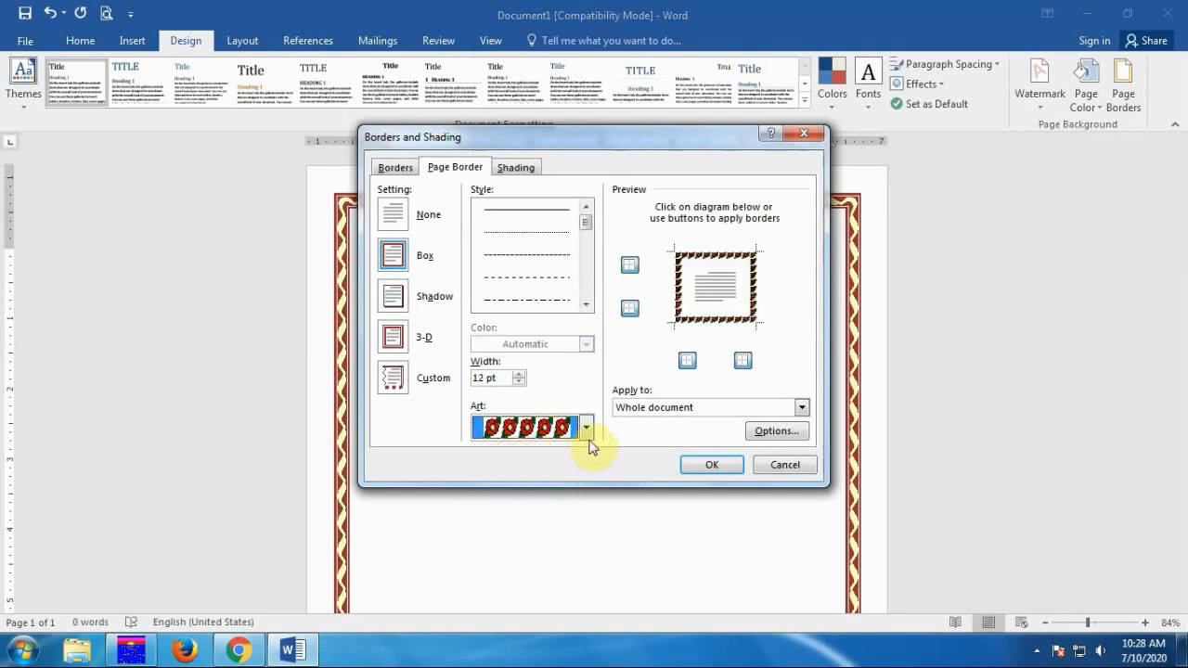
click(521, 373)
click(520, 373)
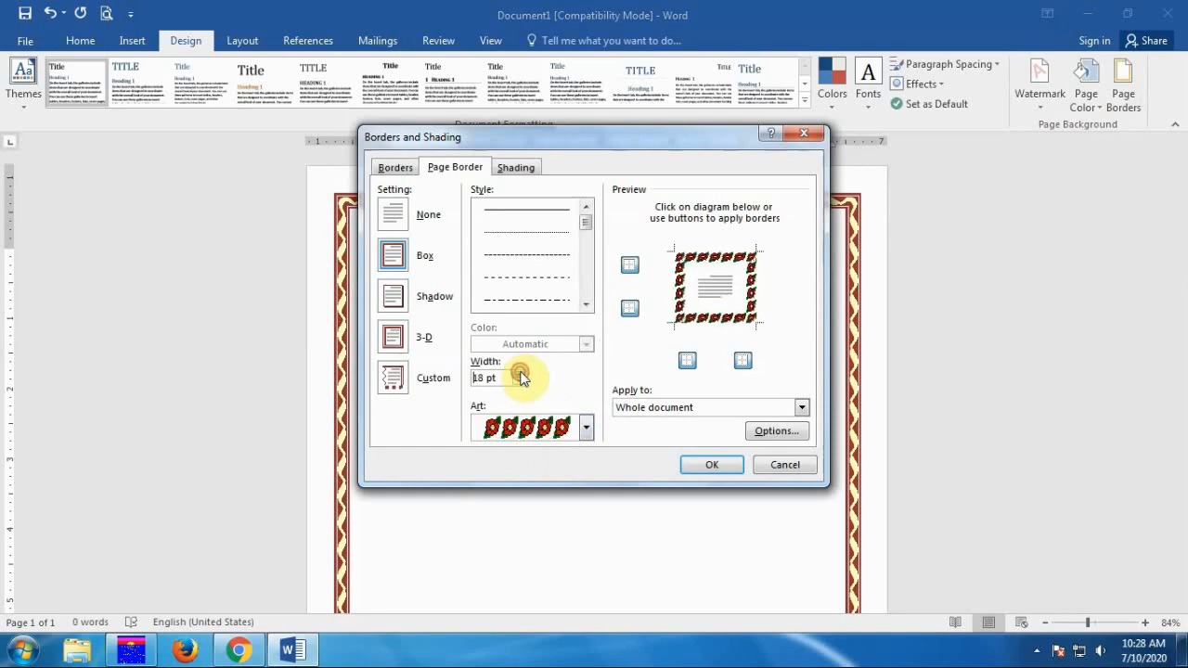
click(521, 373)
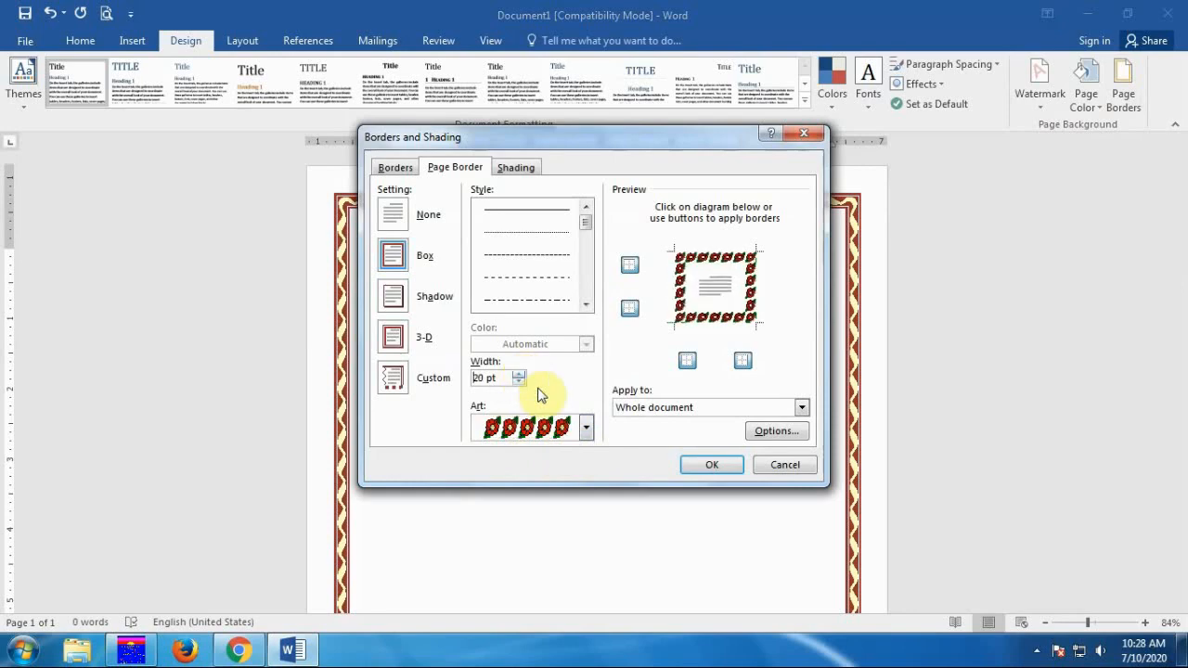
click(692, 465)
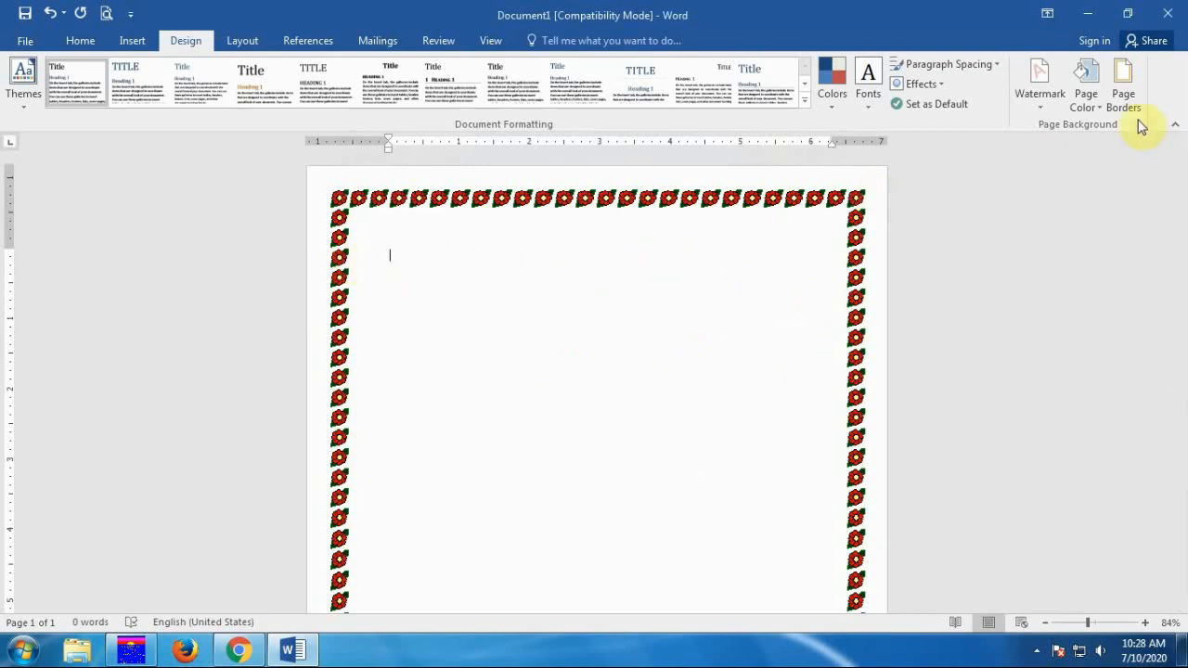
- Replace the page border art with the red apples pattern at 31 pt width for the whole document
click(1125, 93)
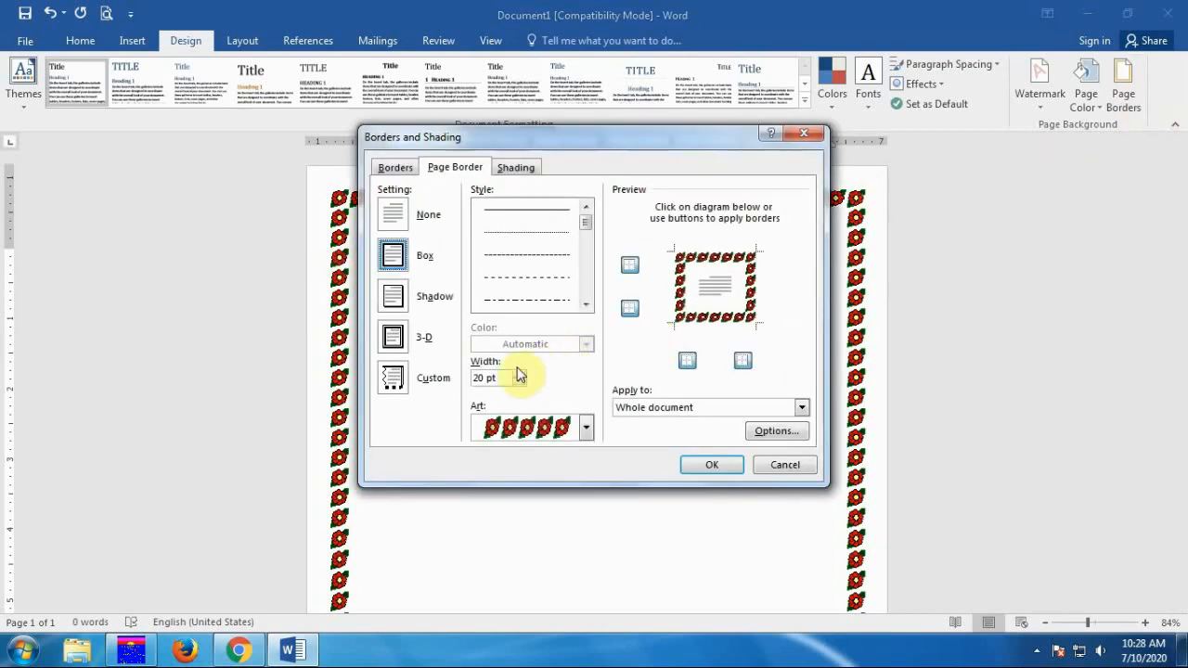
click(586, 428)
scroll(565, 476, up, 10)
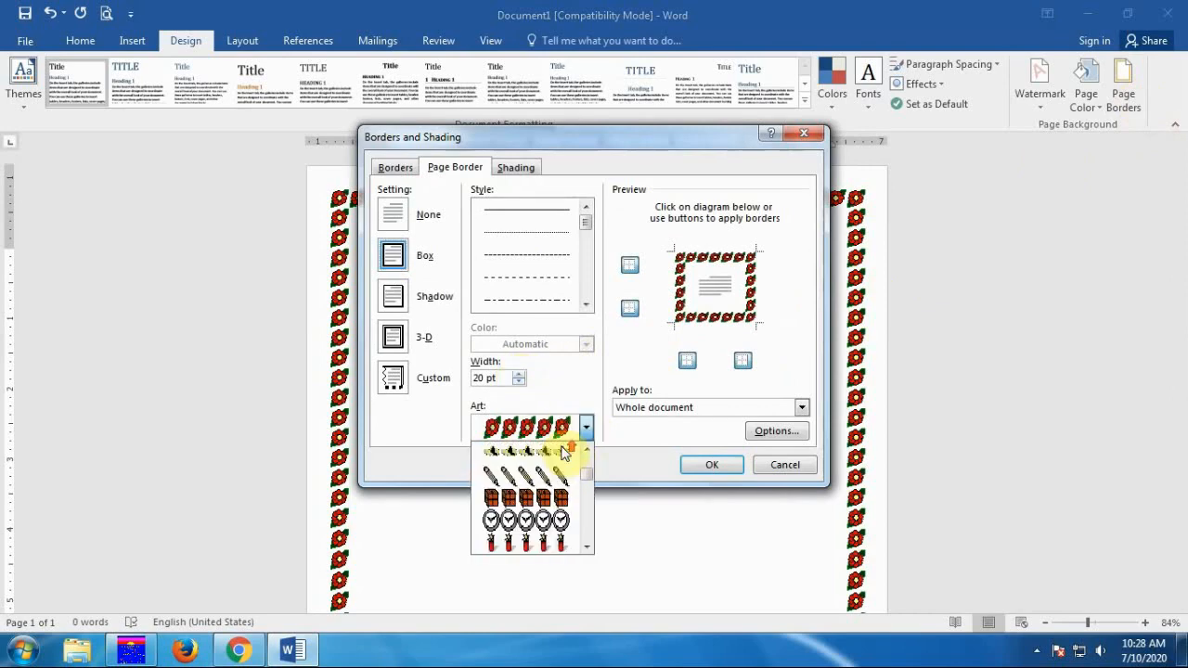
scroll(563, 475, up, 6)
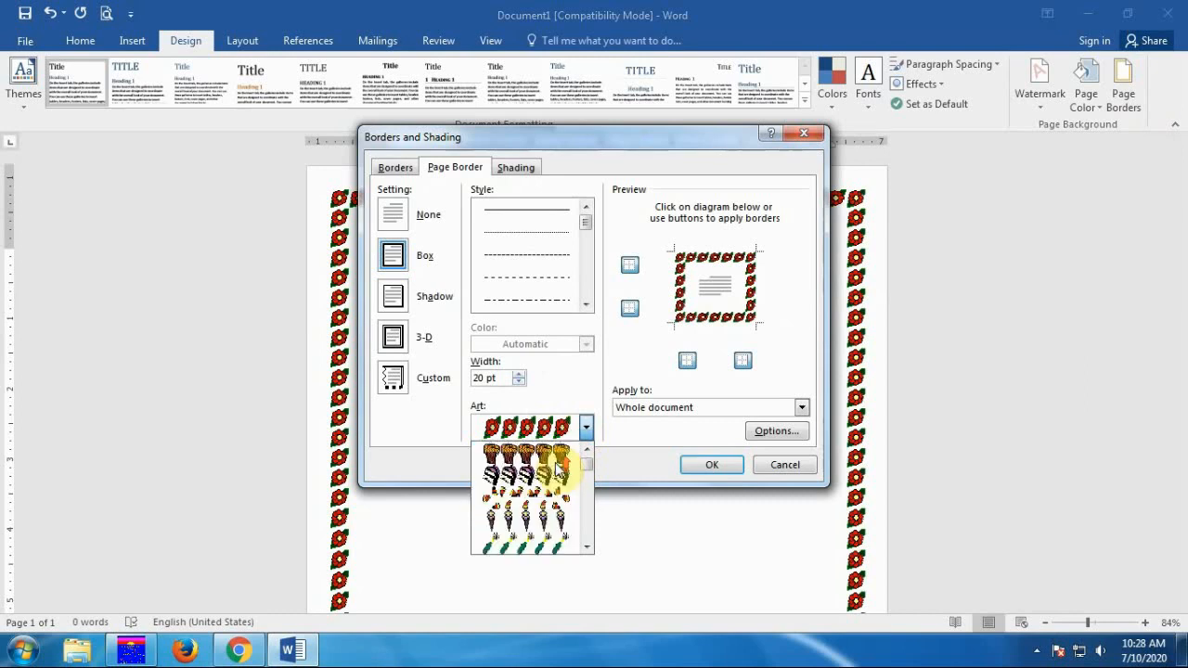
click(552, 455)
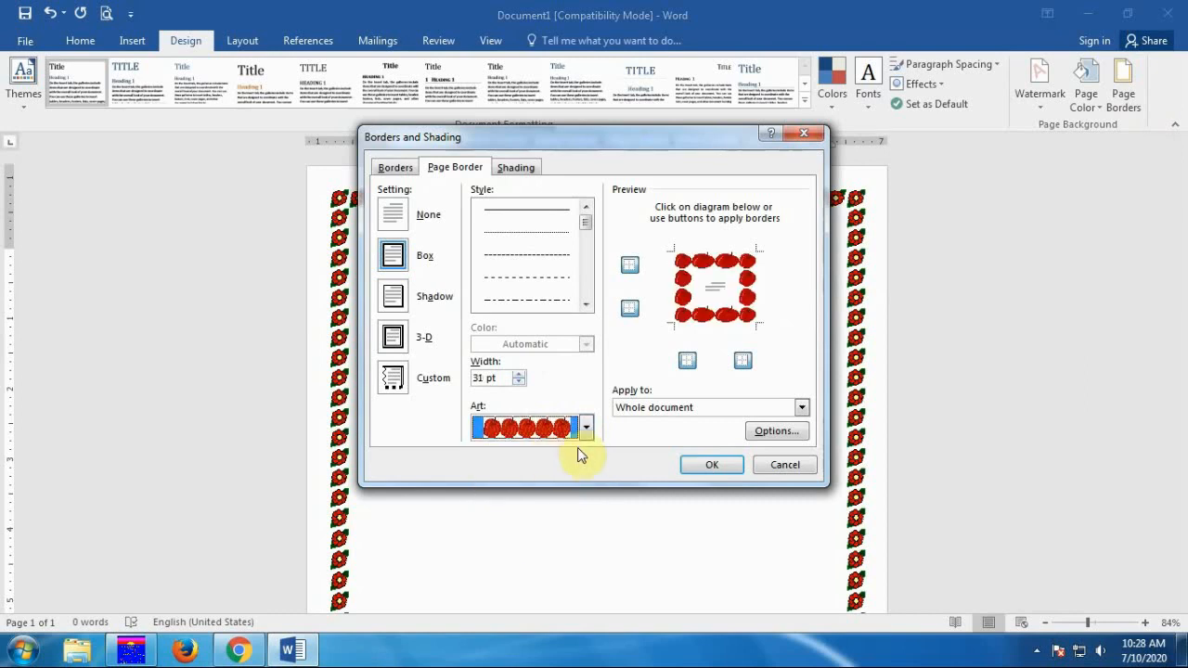
click(701, 467)
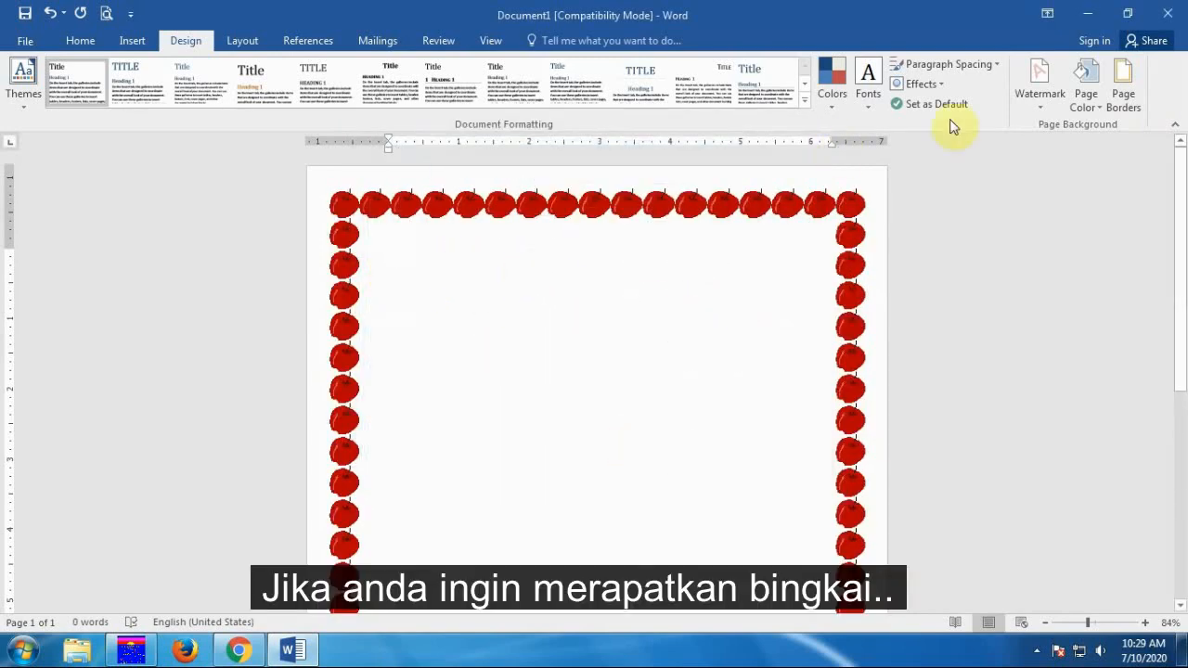
- Measure the apple page border from Text and align paragraph borders and table edges with the page border
click(1126, 84)
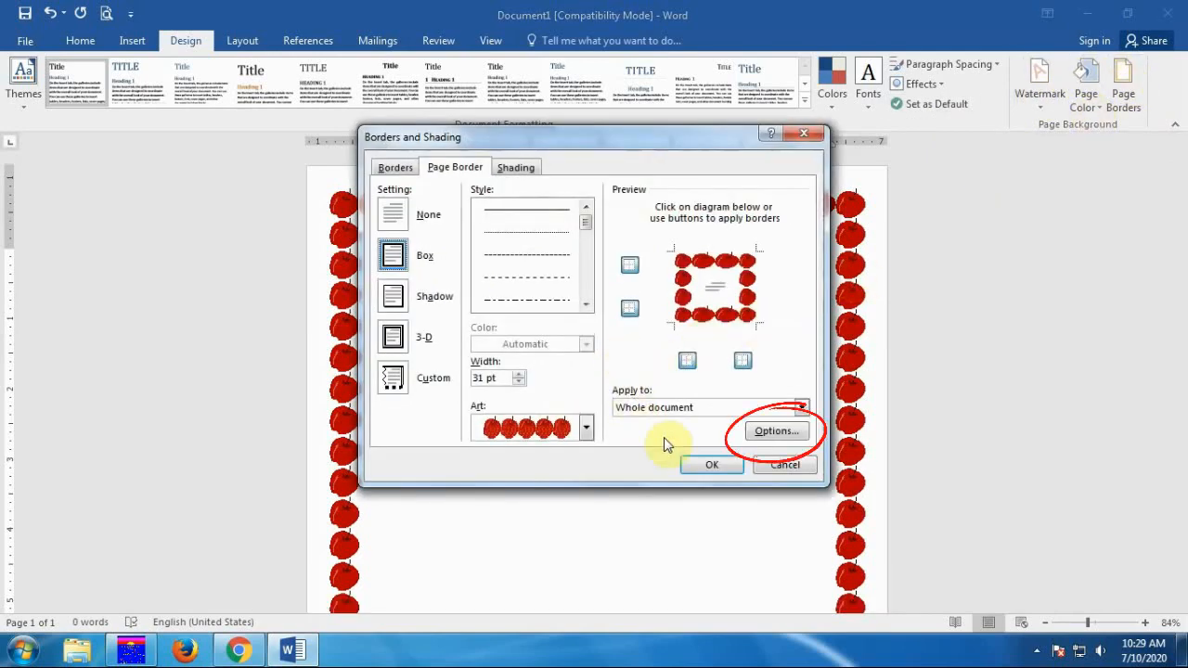
click(769, 432)
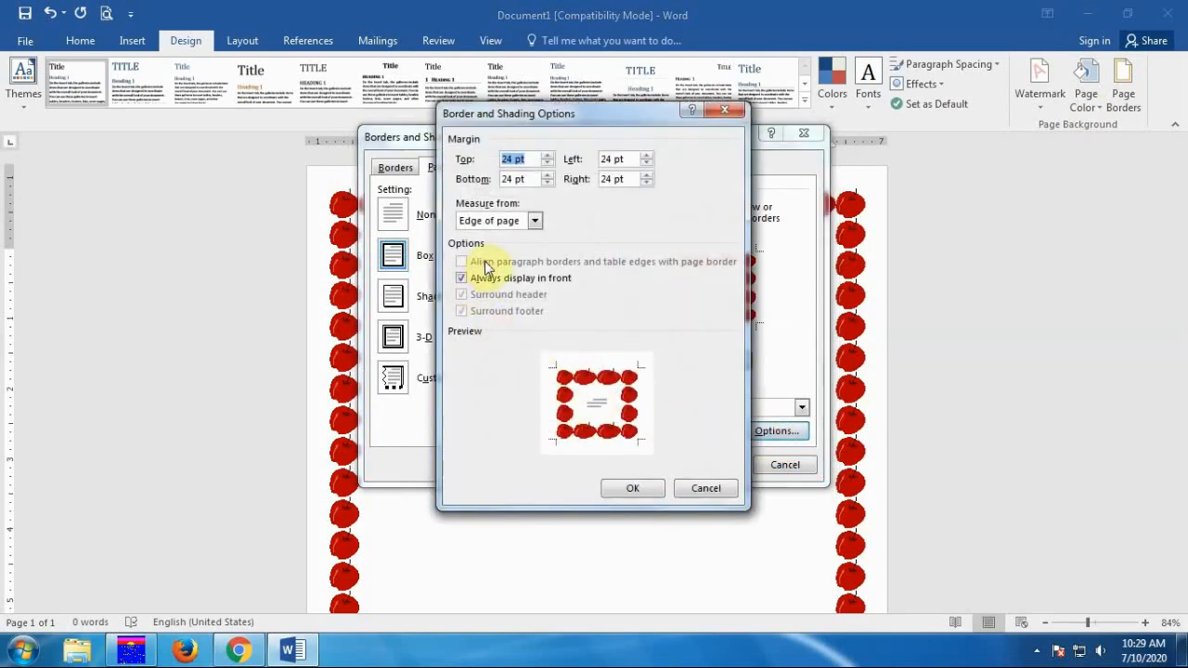
click(536, 223)
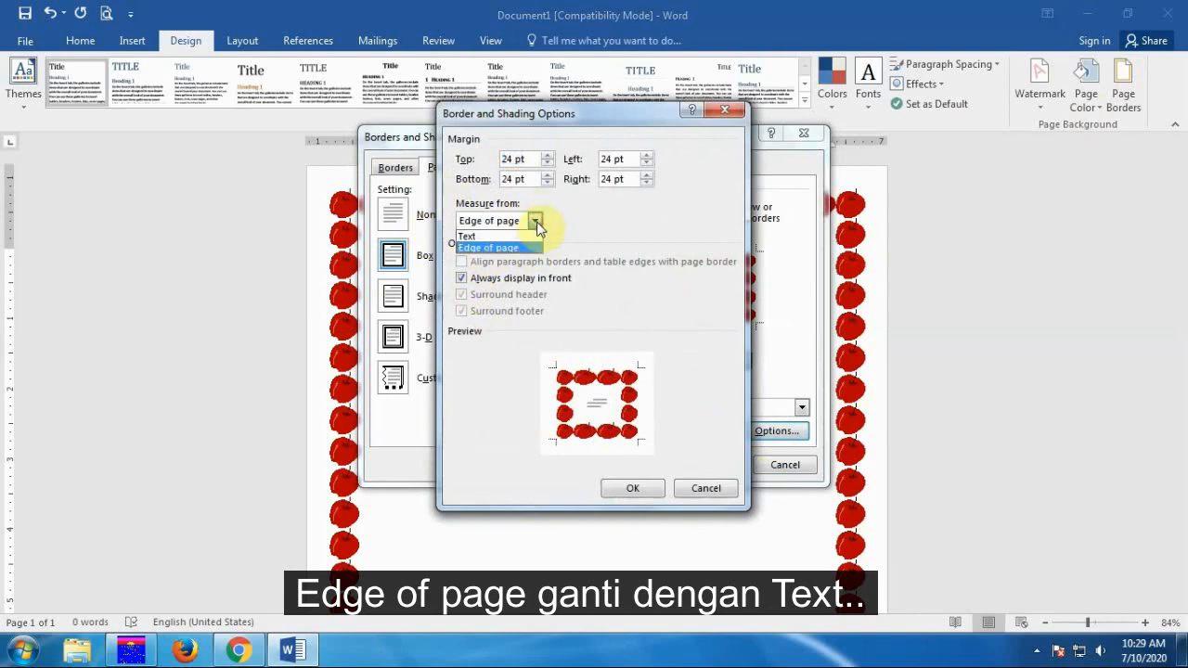
click(484, 238)
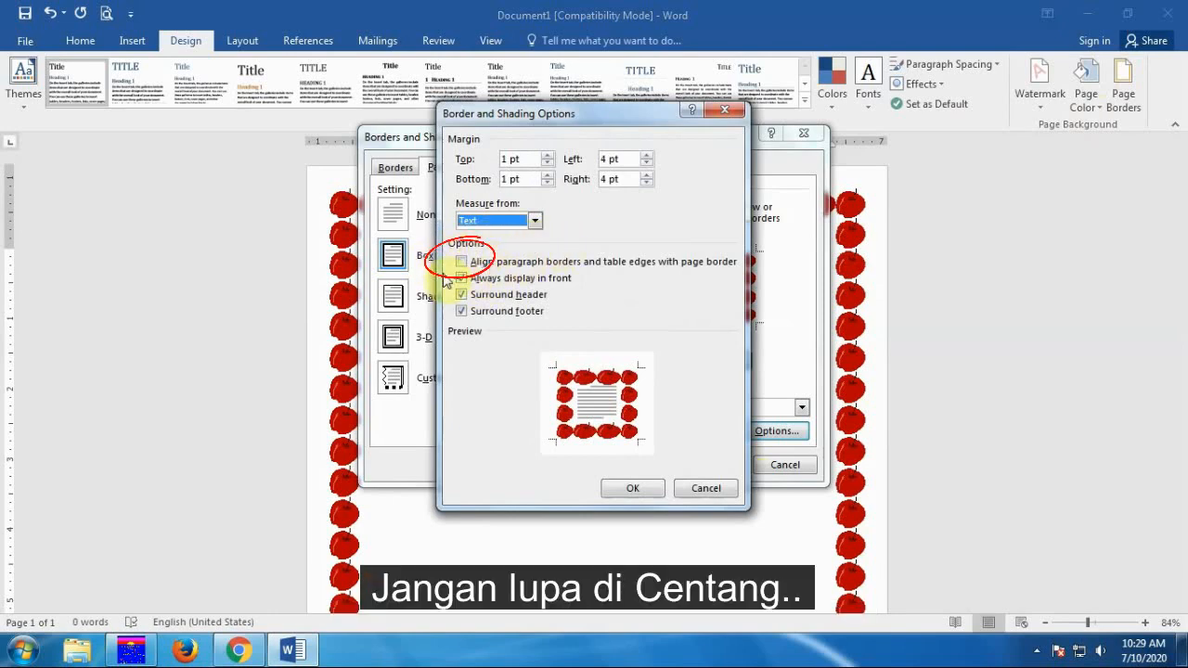
click(459, 263)
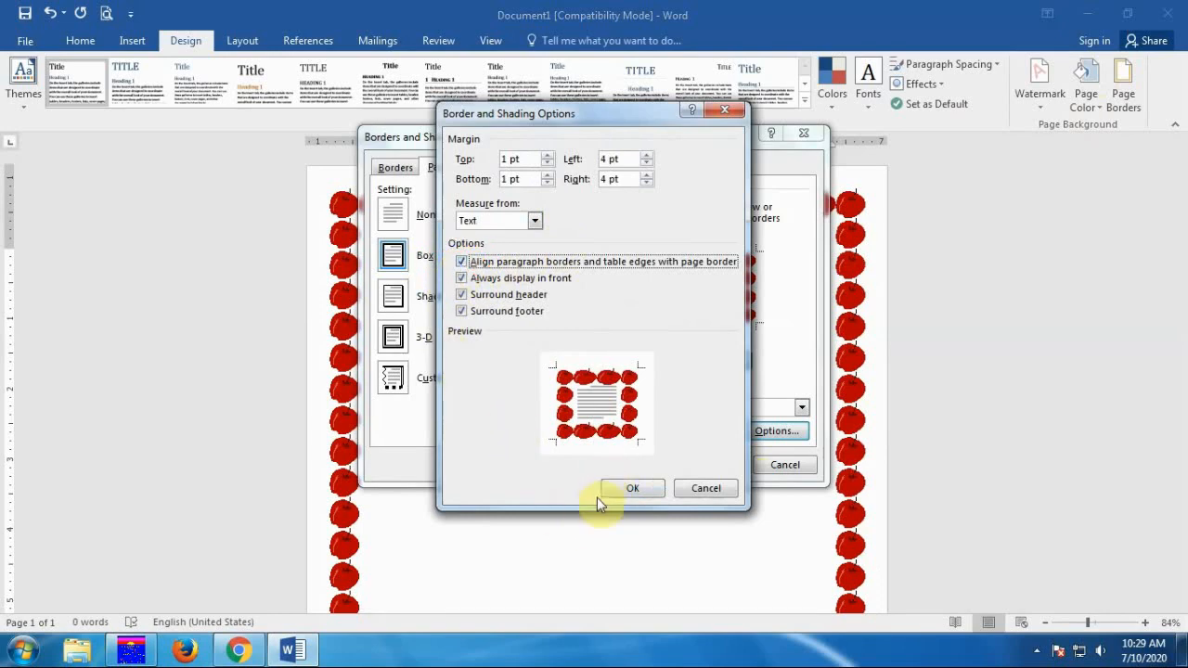
click(629, 490)
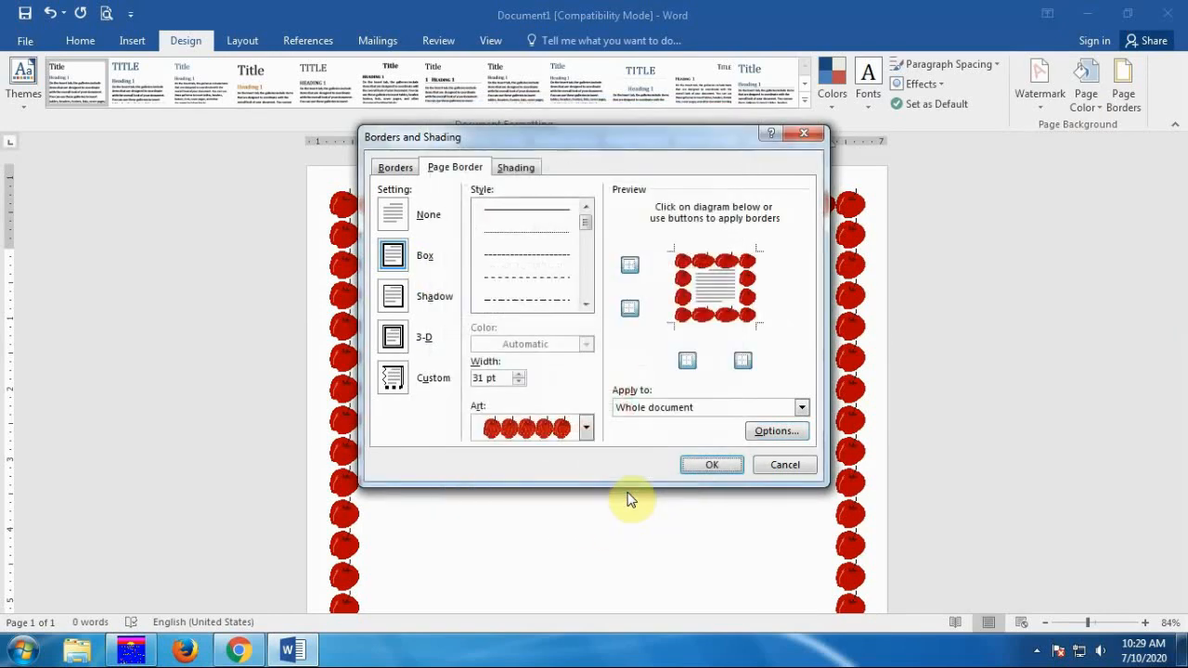
click(711, 465)
scroll(595, 433, down, 3)
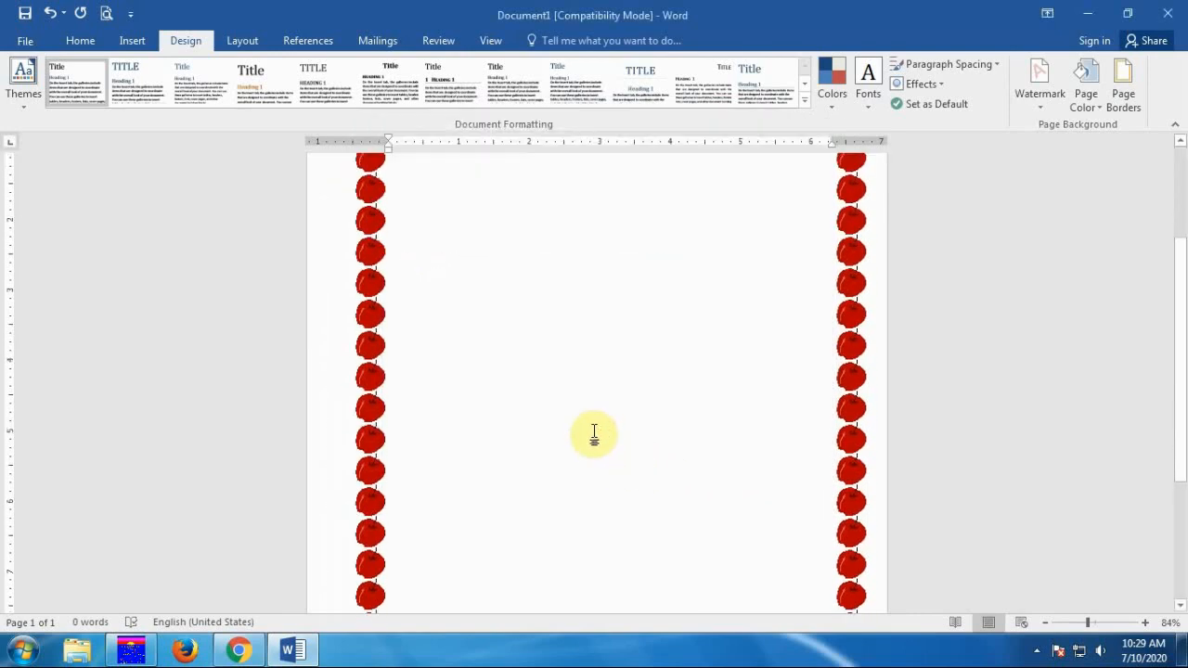
scroll(509, 427, down, 5)
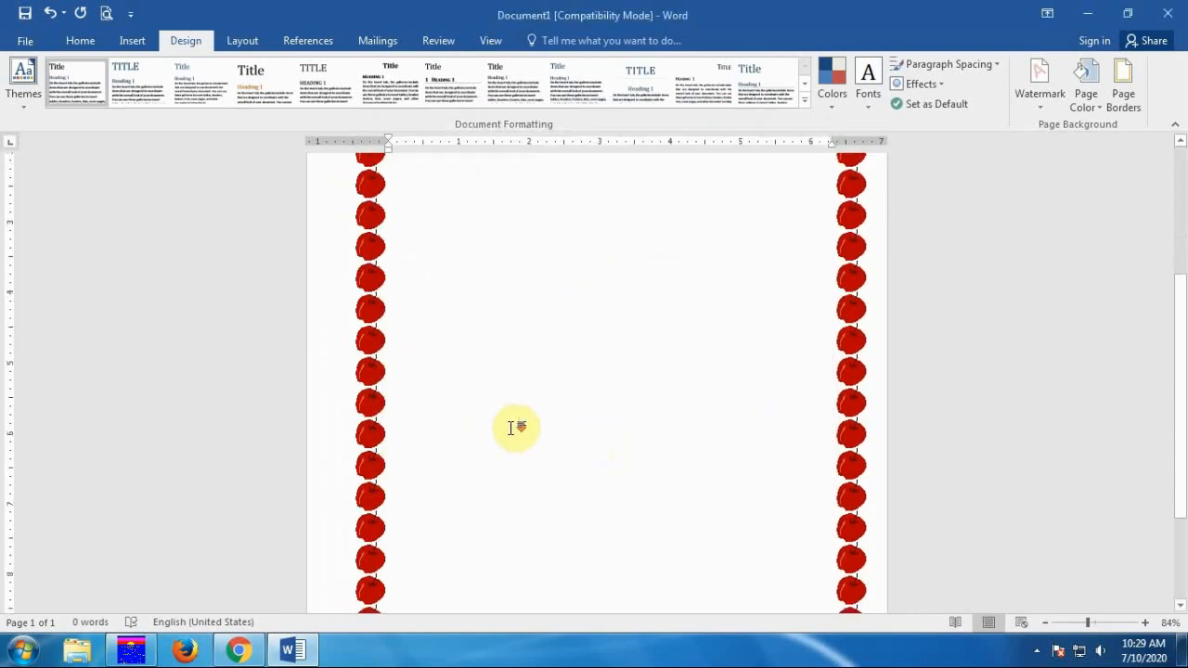
scroll(511, 427, up, 8)
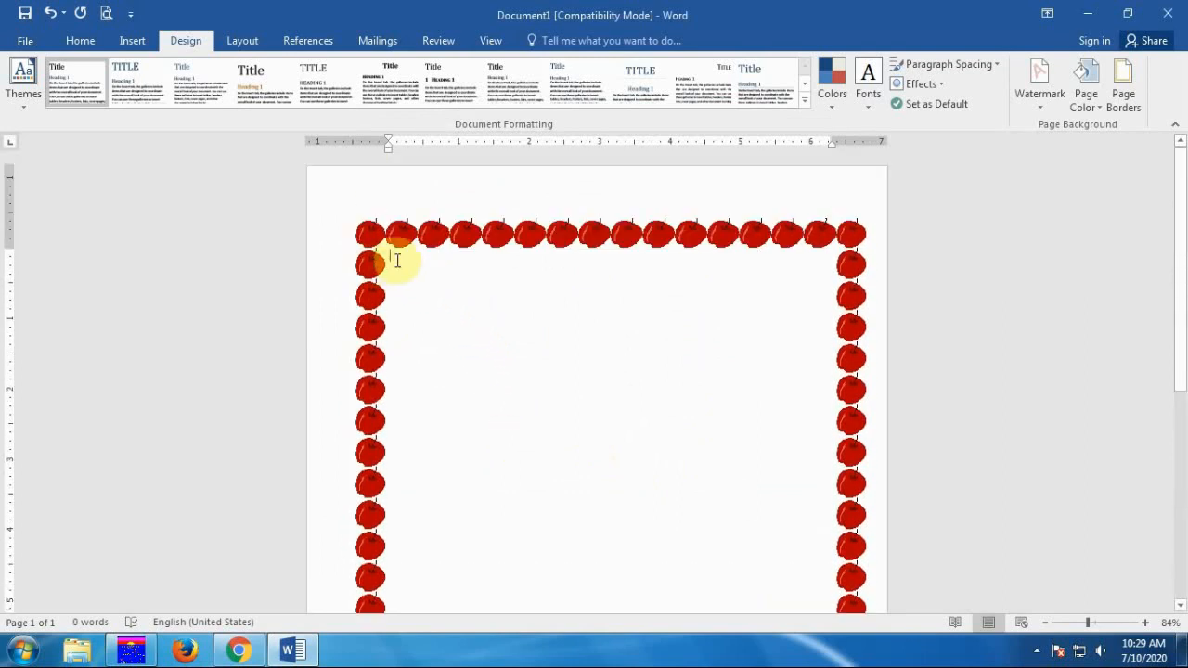
- Enter the sample lines "Fghrrhg" and "gfhfnfnfnhf" as separate paragraphs inside the apple border
text(fgh)
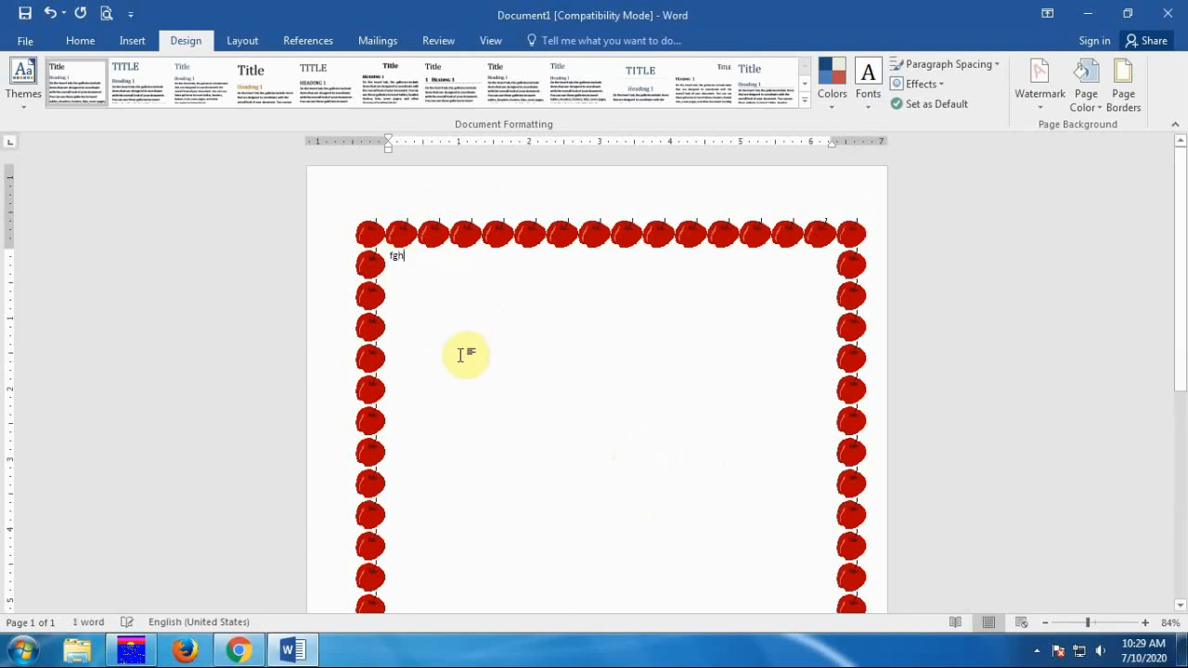
text(rrhg)
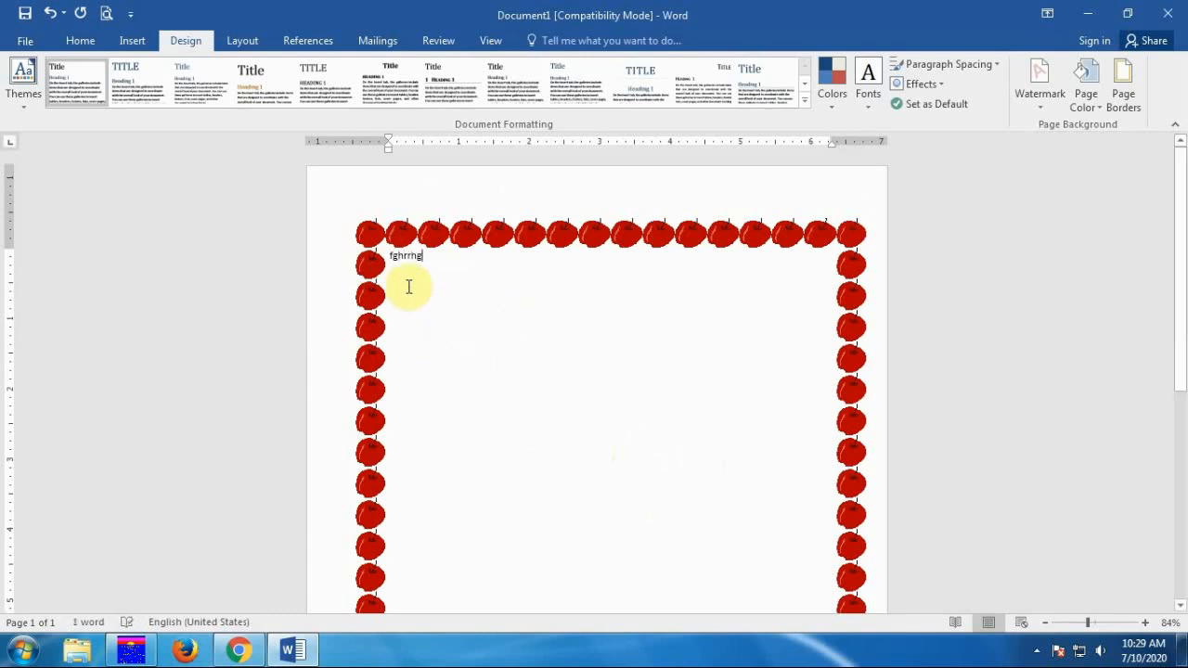
key(Return)
text(gfhfnfnf)
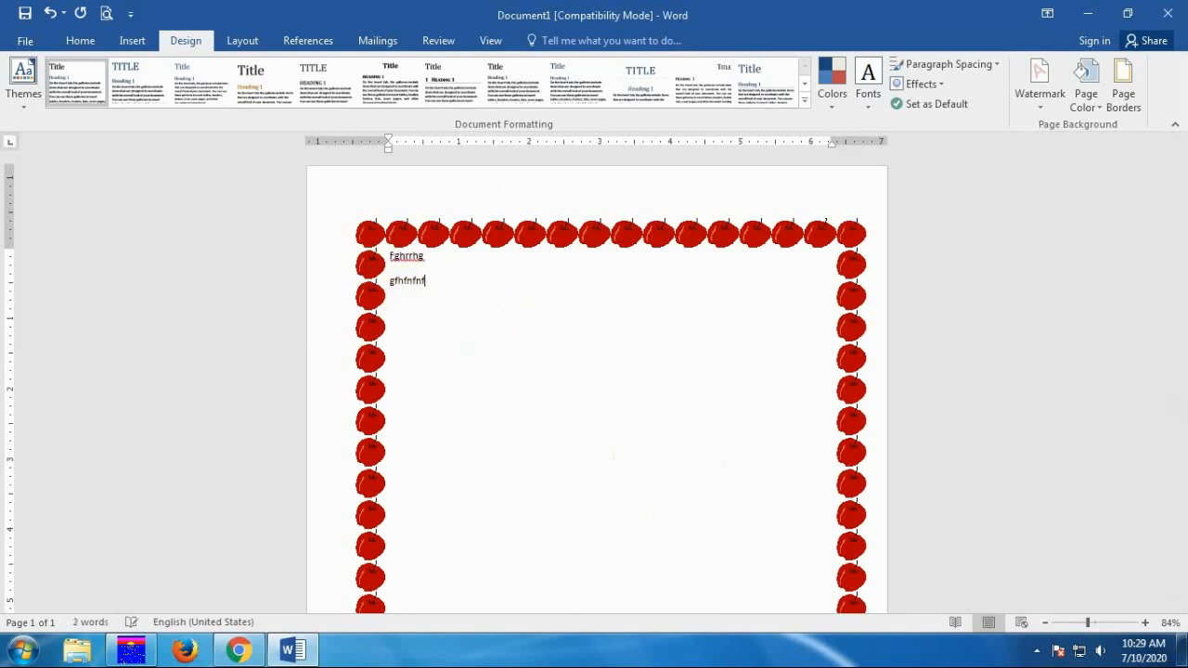
text(nhf)
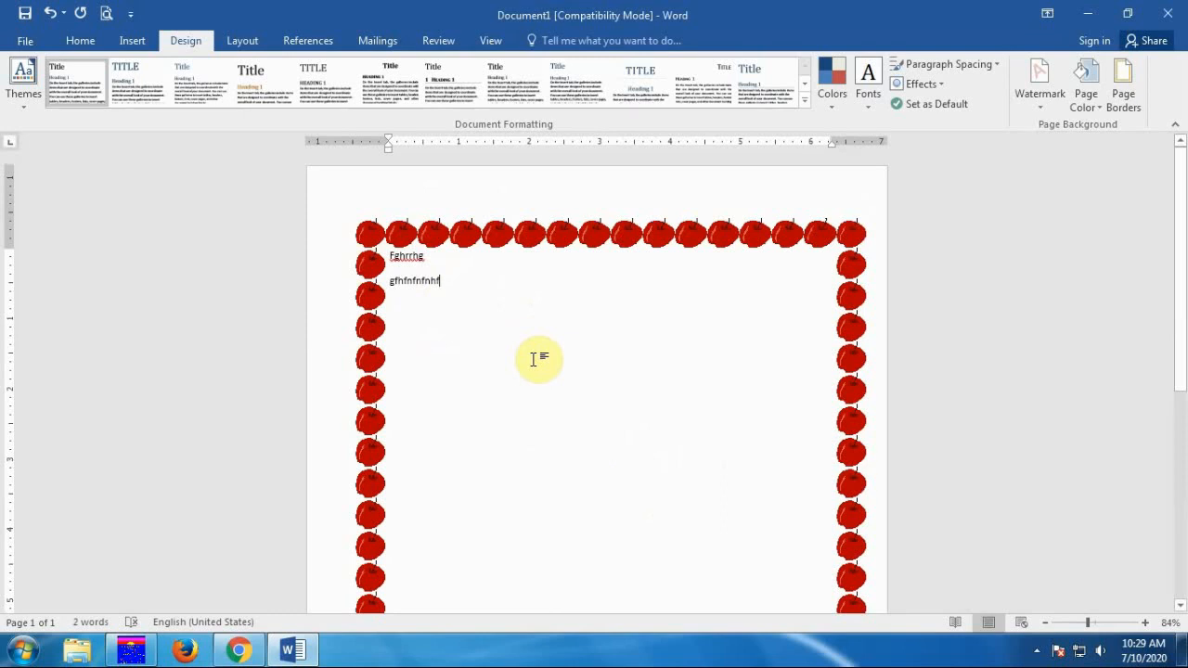
scroll(534, 359, down, 8)
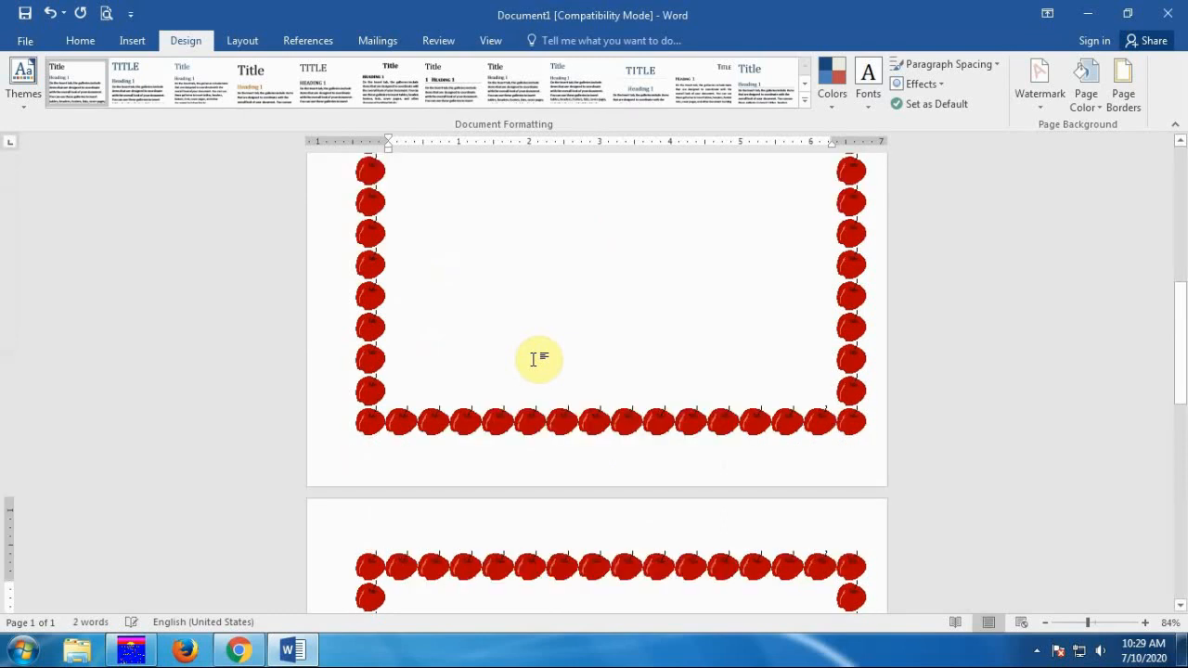
- Examine at 50% zoom how the apple page border is applied across all pages of the document
click(1141, 624)
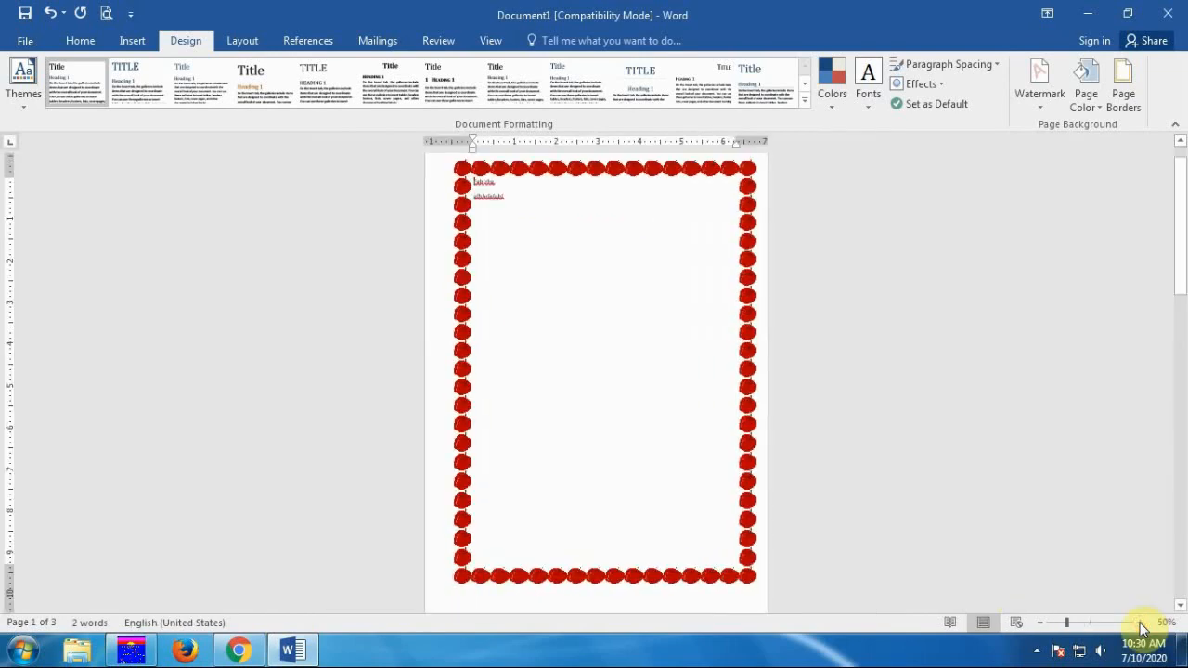
scroll(618, 401, down, 5)
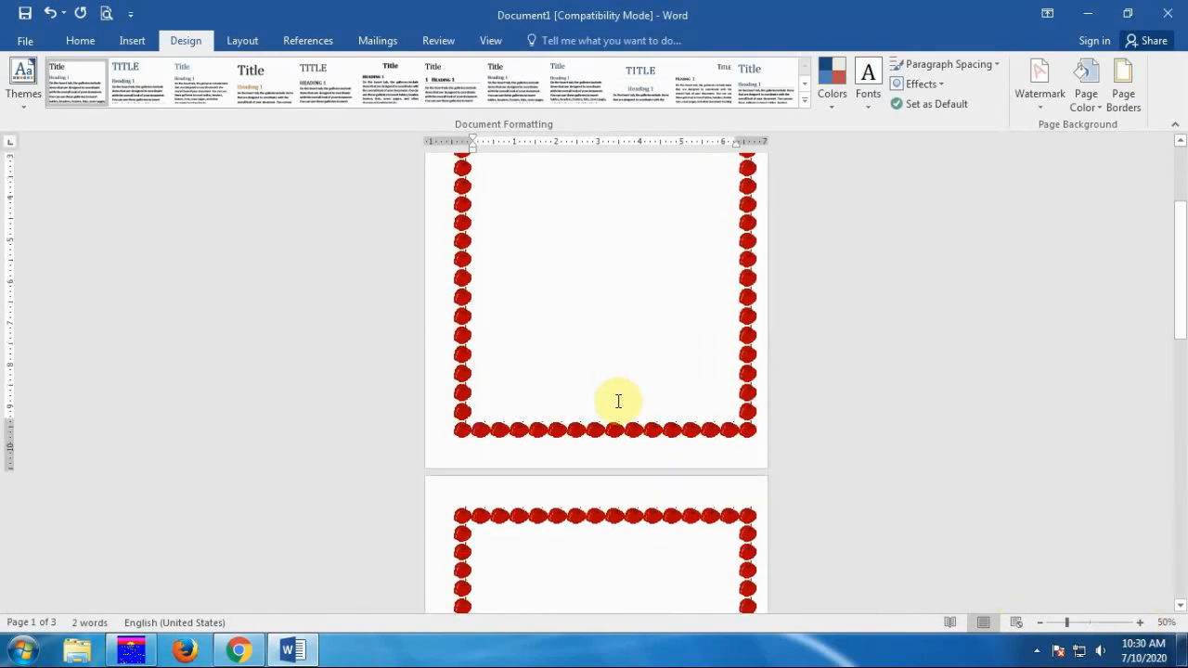
scroll(620, 415, down, 5)
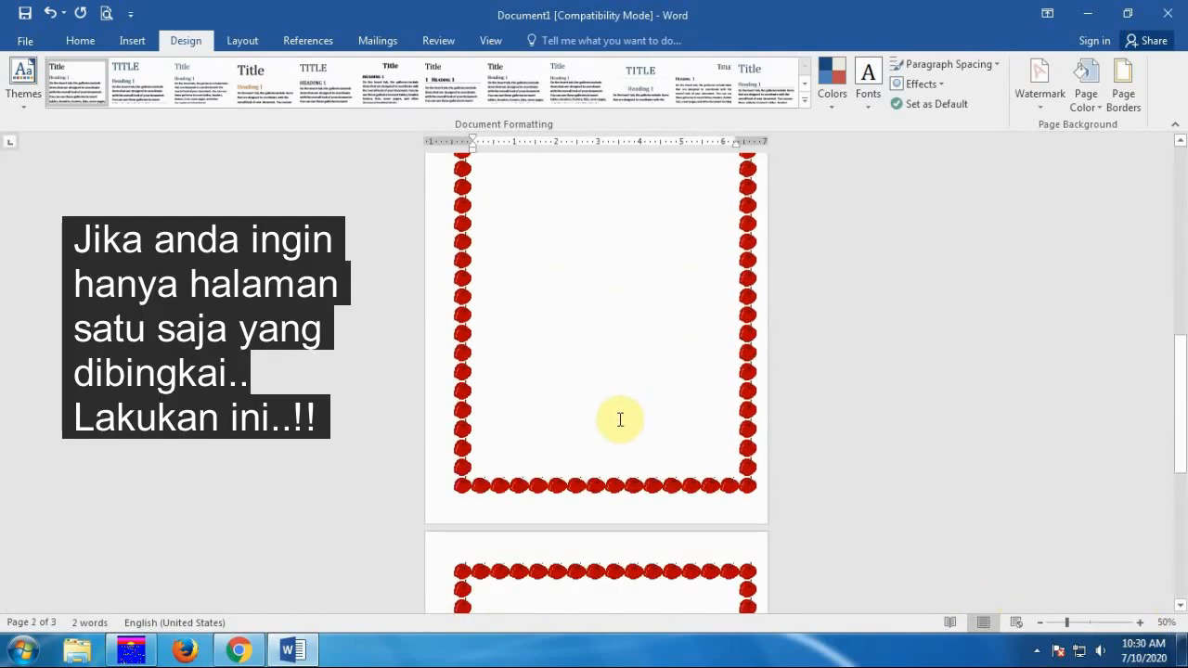
scroll(620, 420, down, 2)
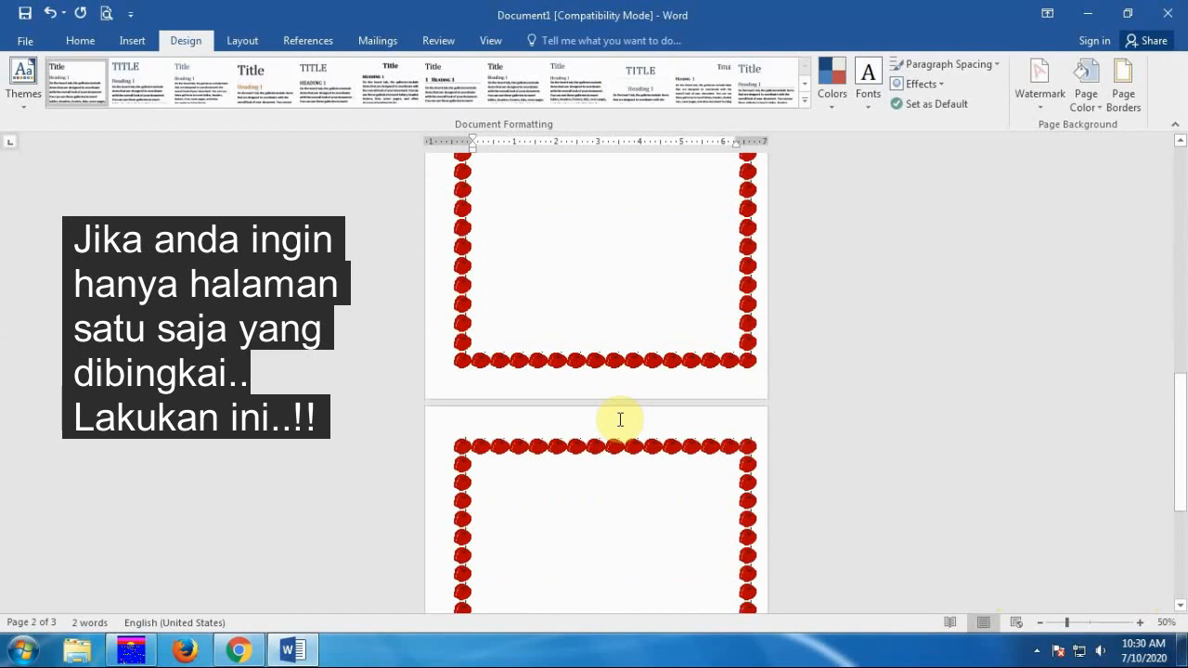
scroll(620, 419, down, 2)
scroll(620, 415, up, 4)
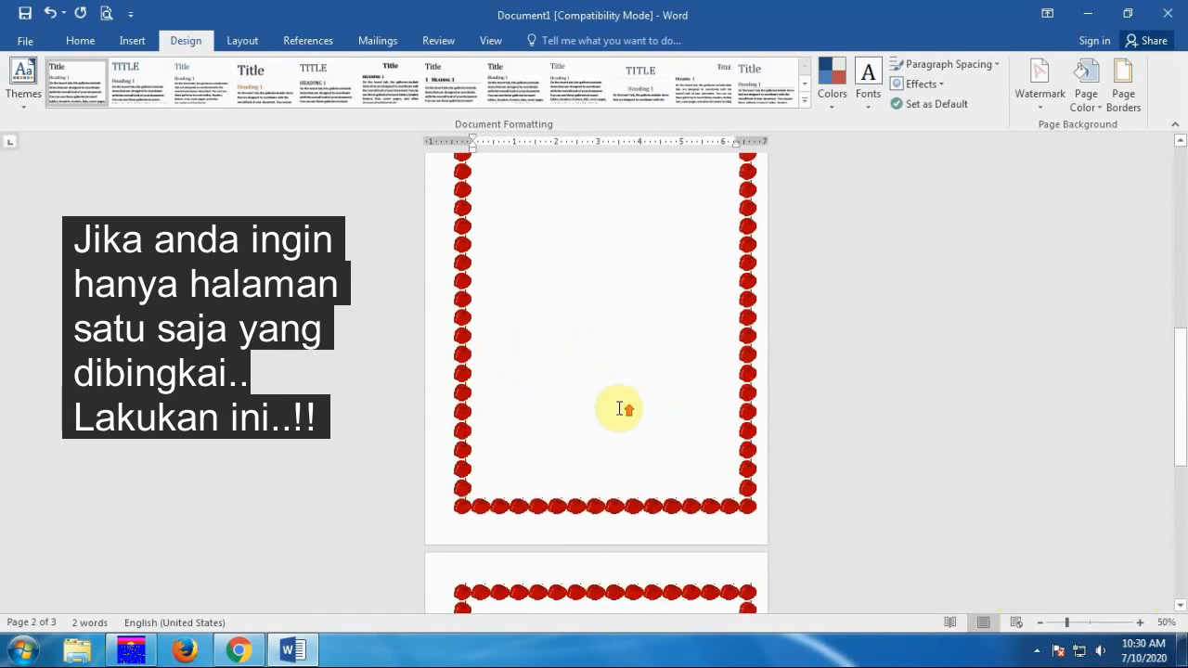
scroll(620, 408, down, 5)
scroll(620, 408, up, 6)
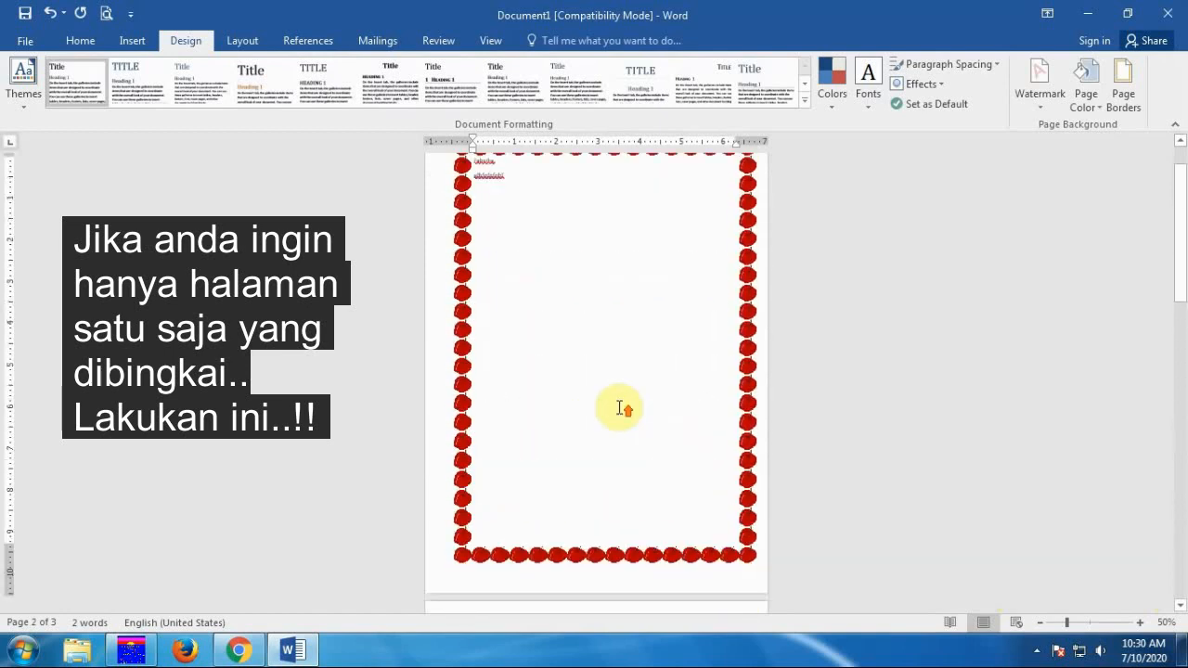
scroll(620, 409, up, 1)
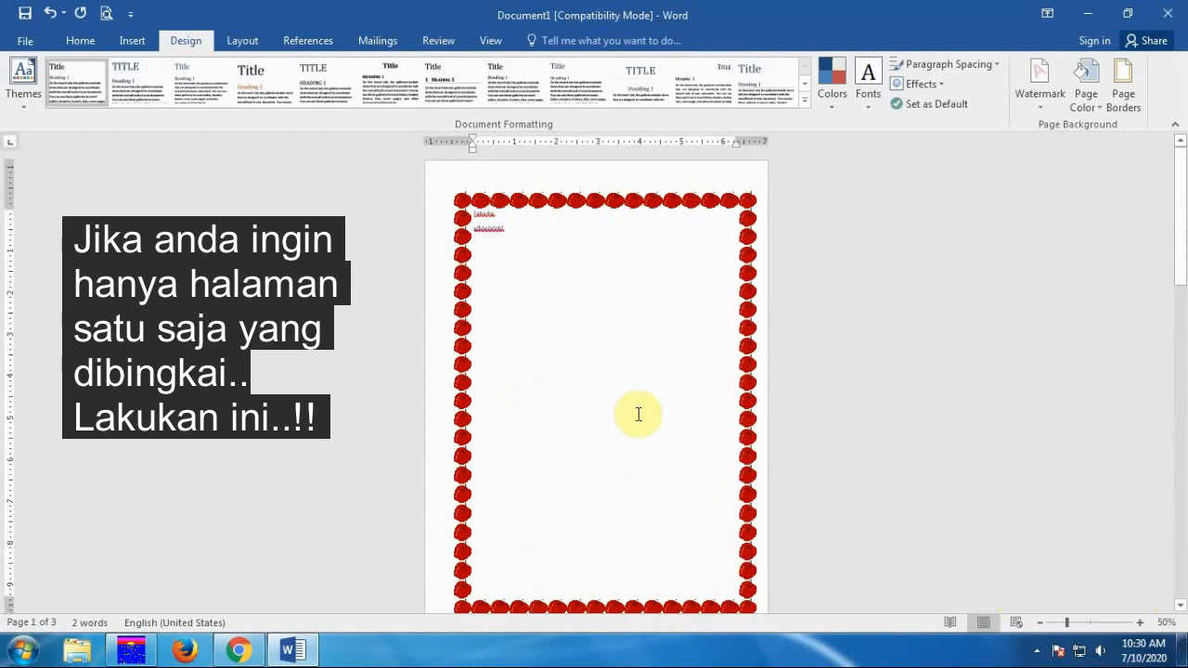
- Restrict the apple page border to "This section - First page only"
click(1125, 95)
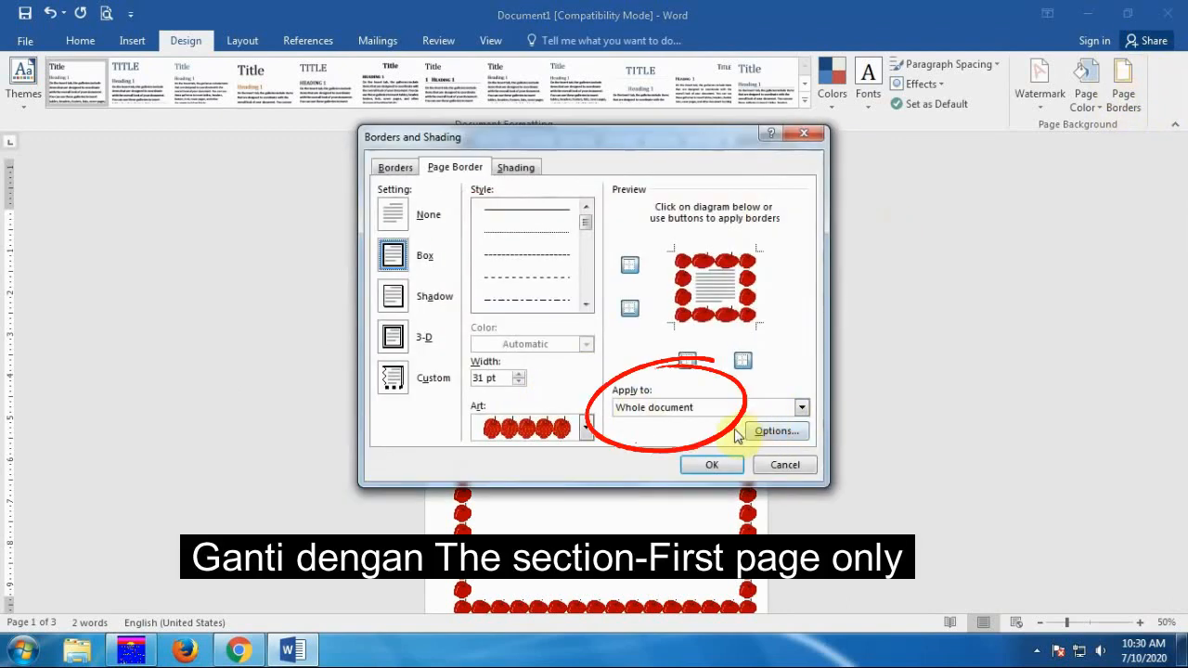
click(803, 408)
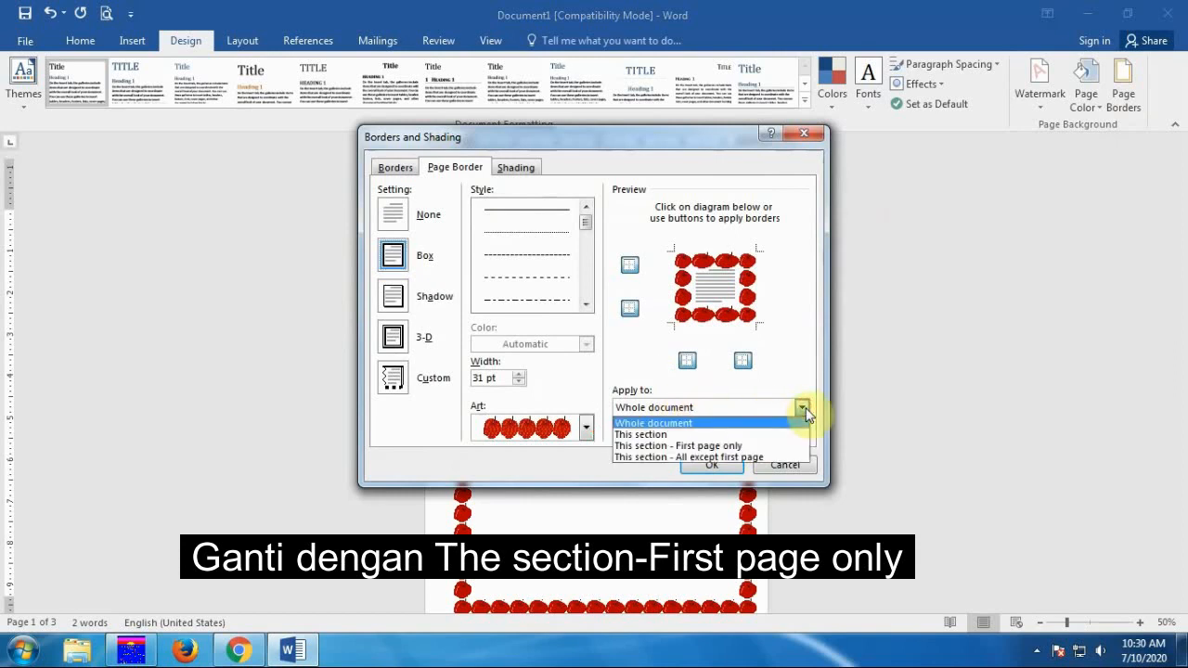
click(703, 446)
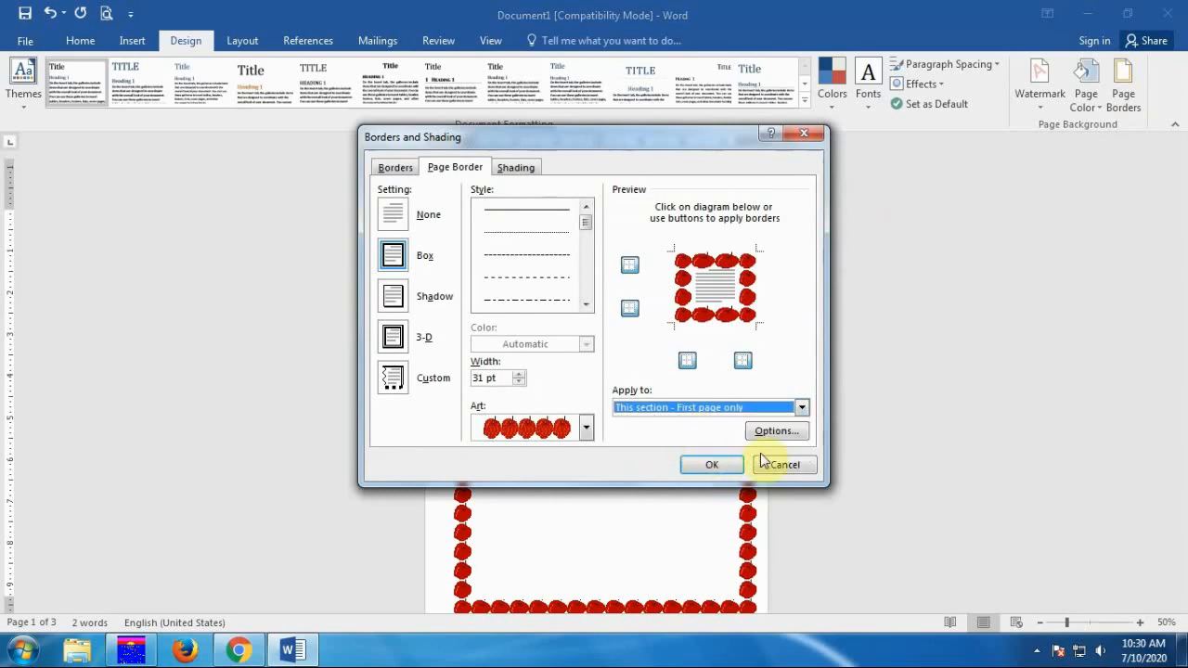
click(692, 467)
- Check the first page and the pages after it for the apple border
scroll(690, 451, down, 2)
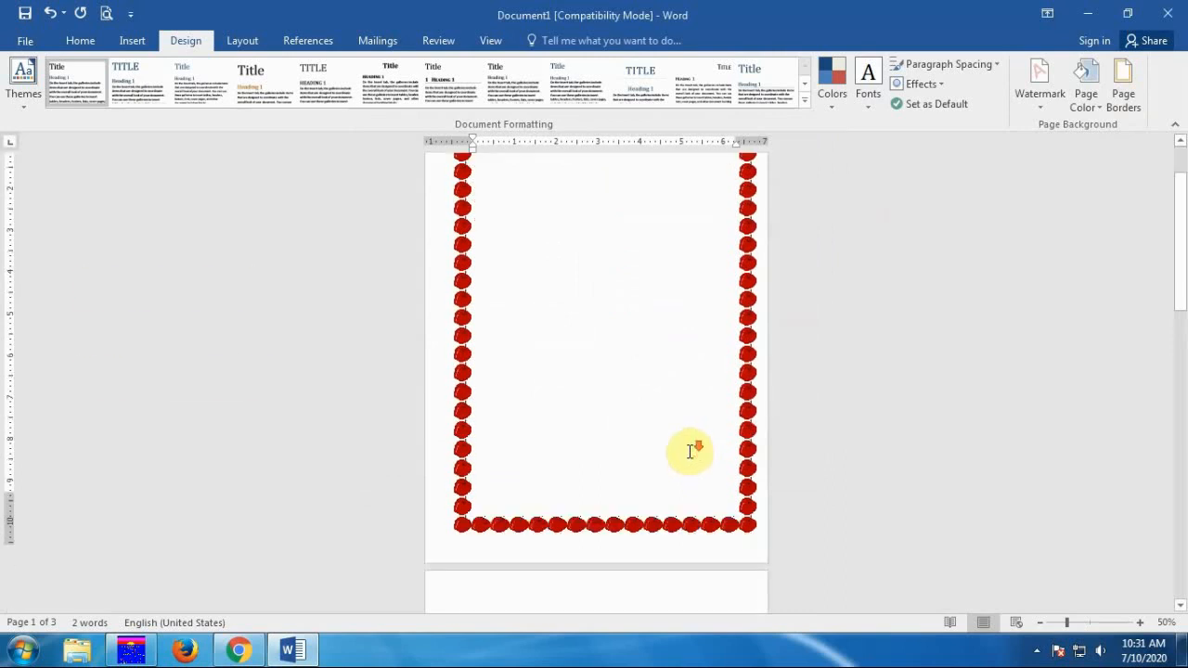
scroll(689, 451, down, 8)
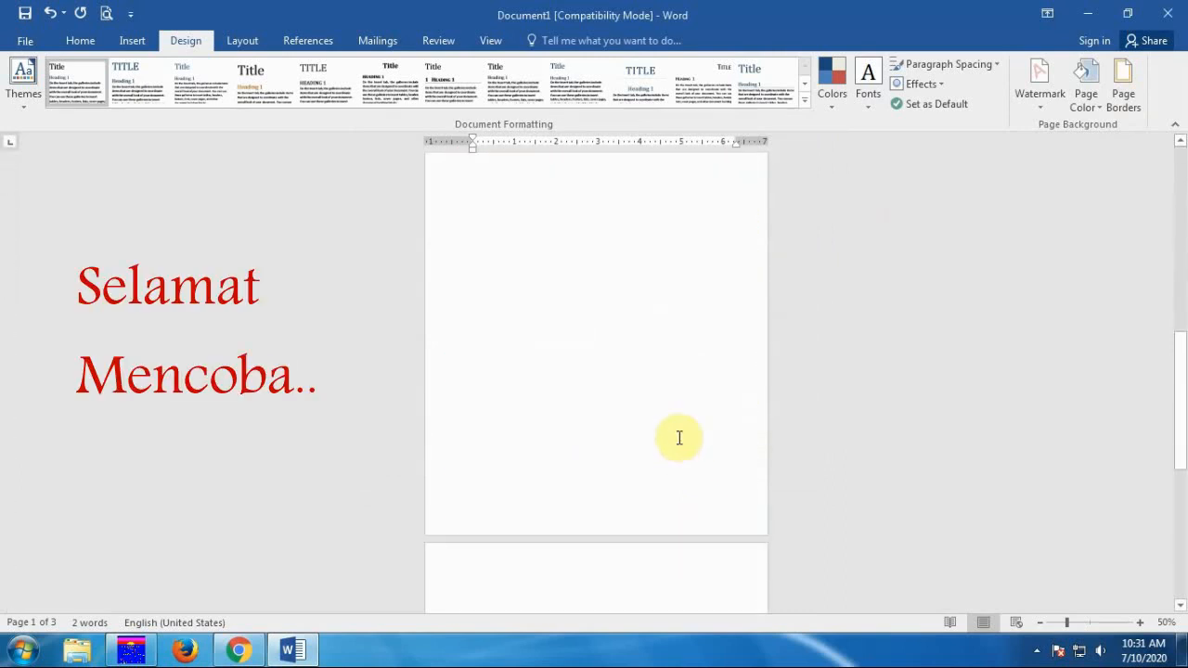
scroll(678, 438, down, 5)
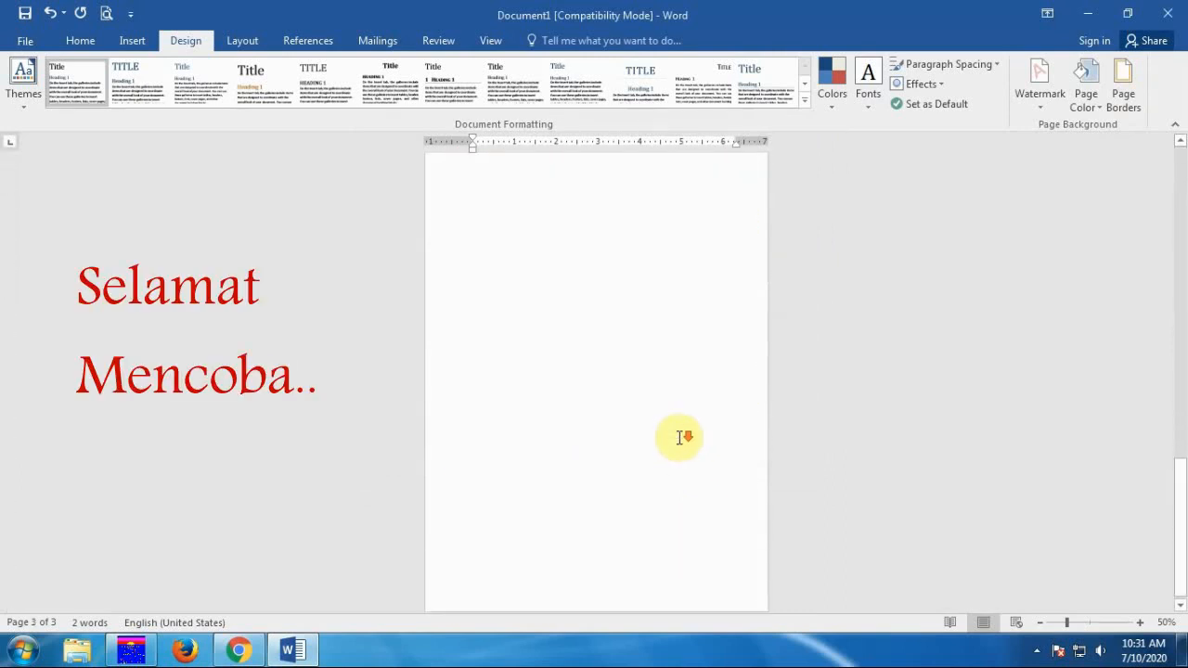
scroll(679, 439, up, 5)
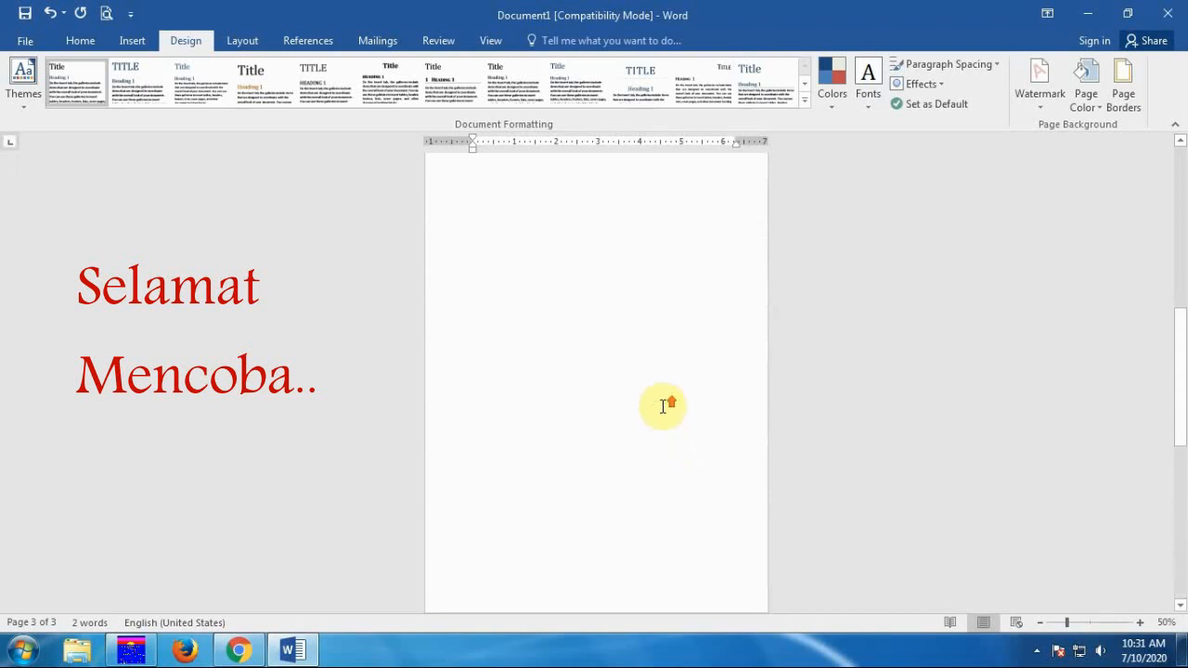
scroll(668, 406, up, 10)
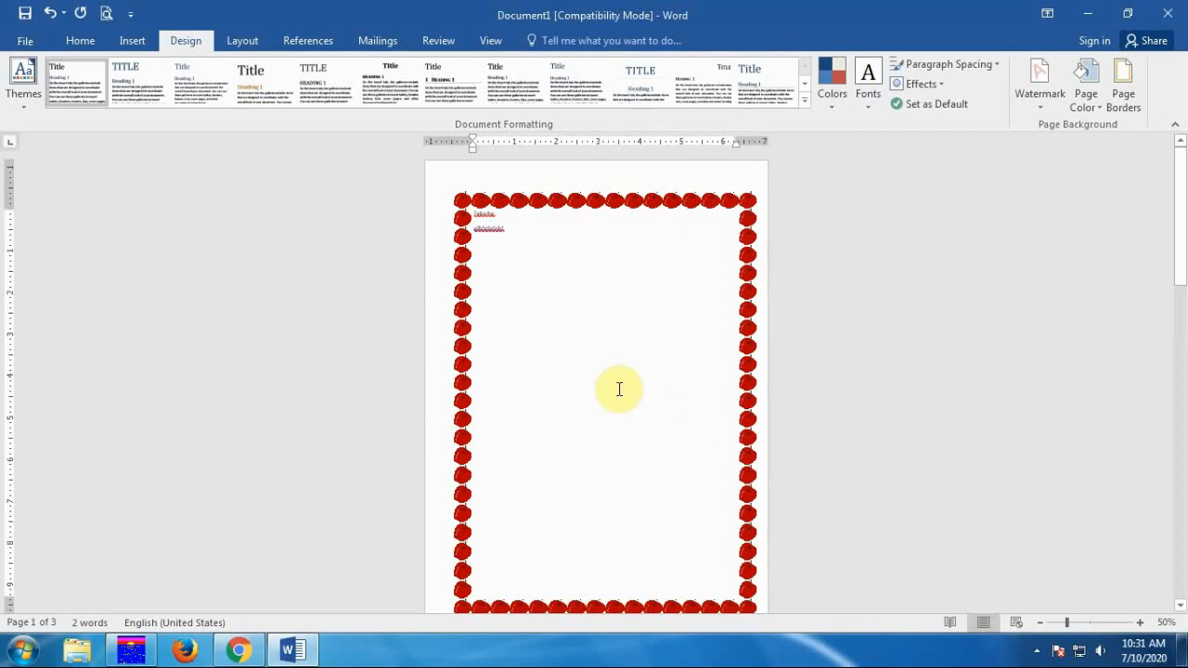
scroll(637, 334, down, 5)
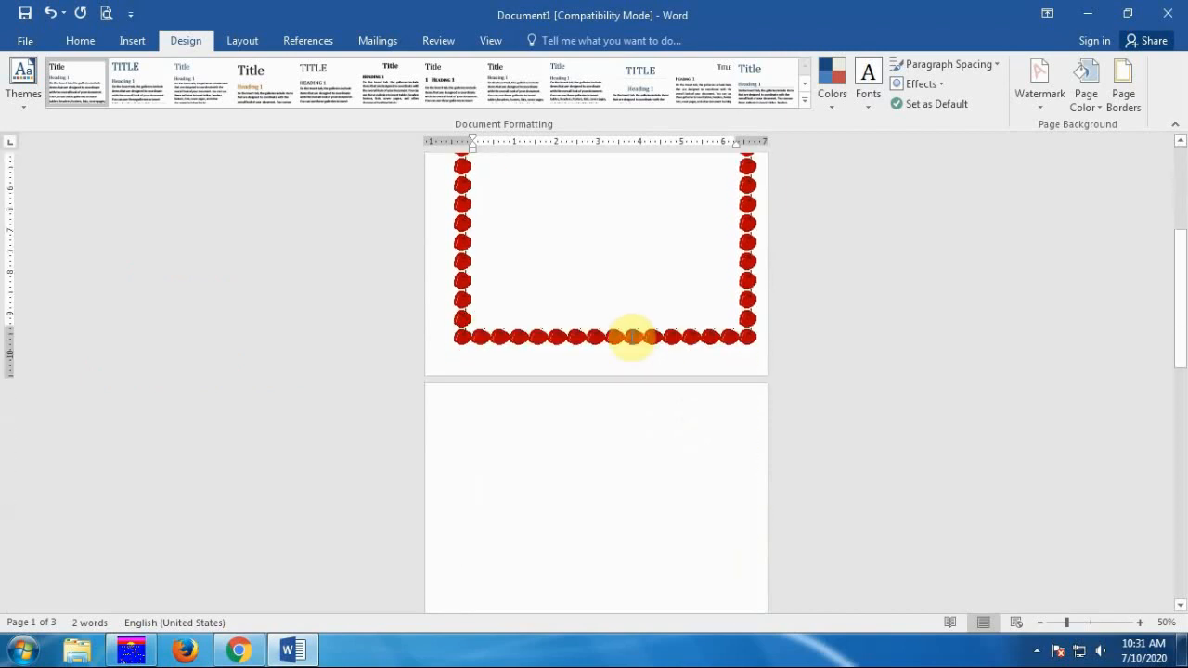
scroll(632, 337, up, 5)
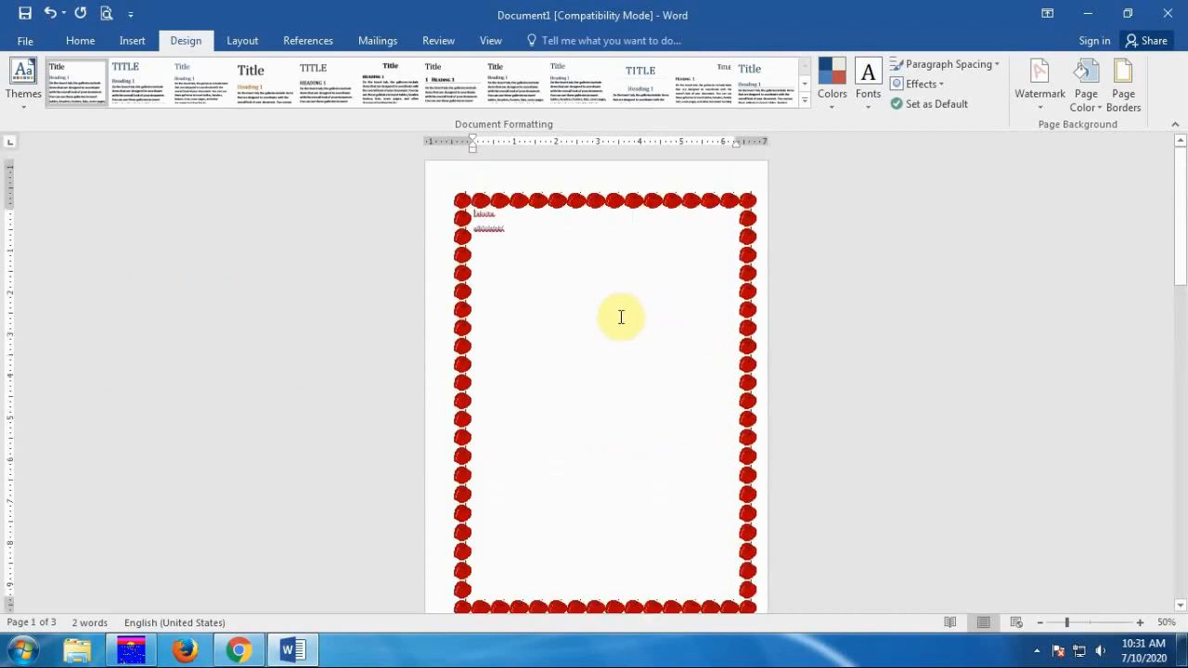